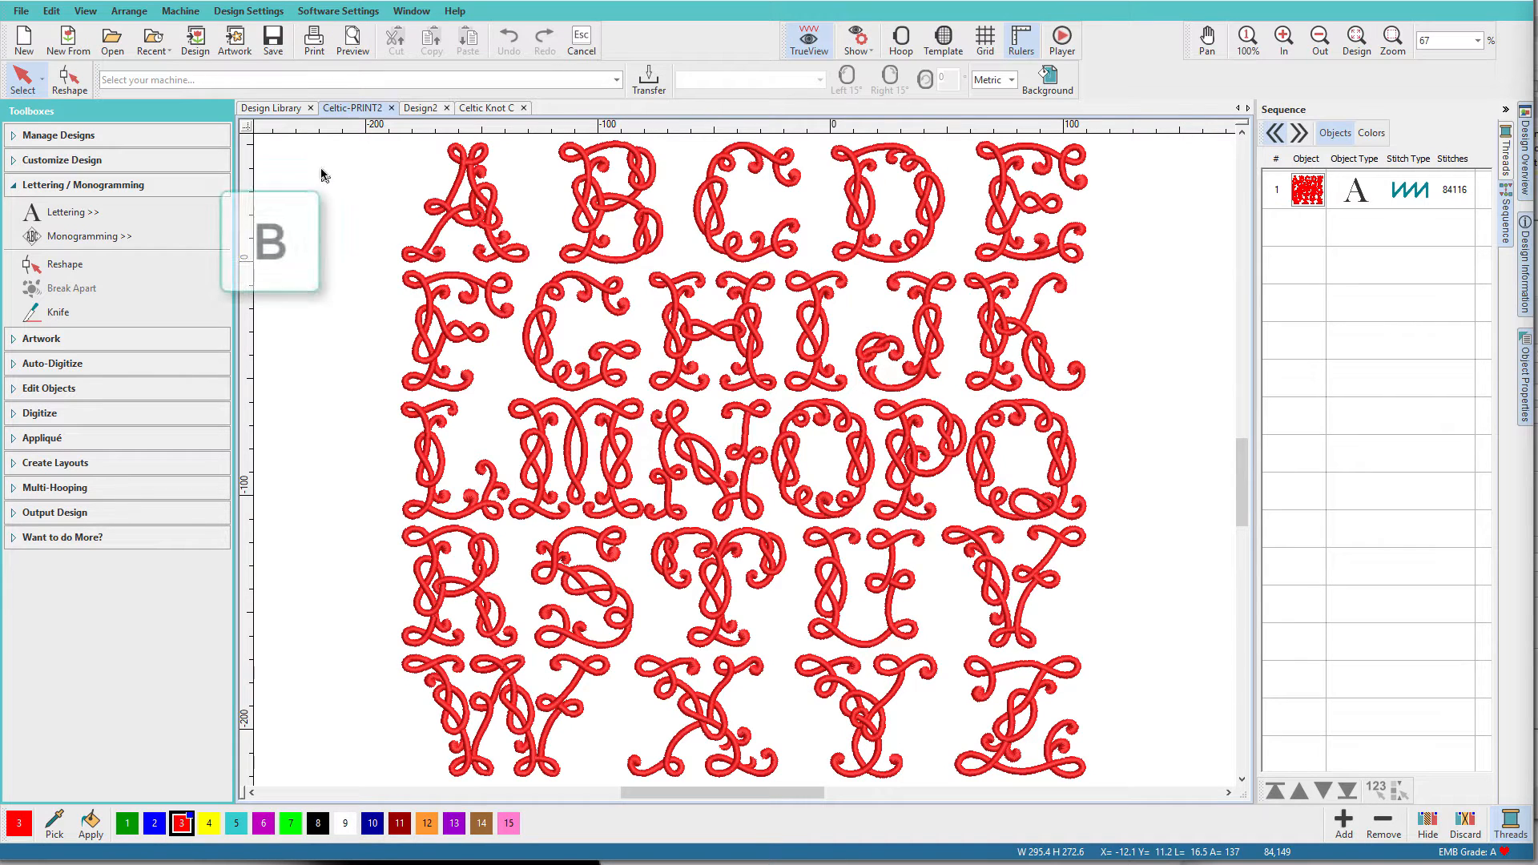
# Inspect the stitched Celtic alphabet, and switch to the outline artwork in Design2 to view the letter C
pyautogui.press('b')
pyautogui.moveTo(358, 138); pyautogui.dragTo(834, 393)
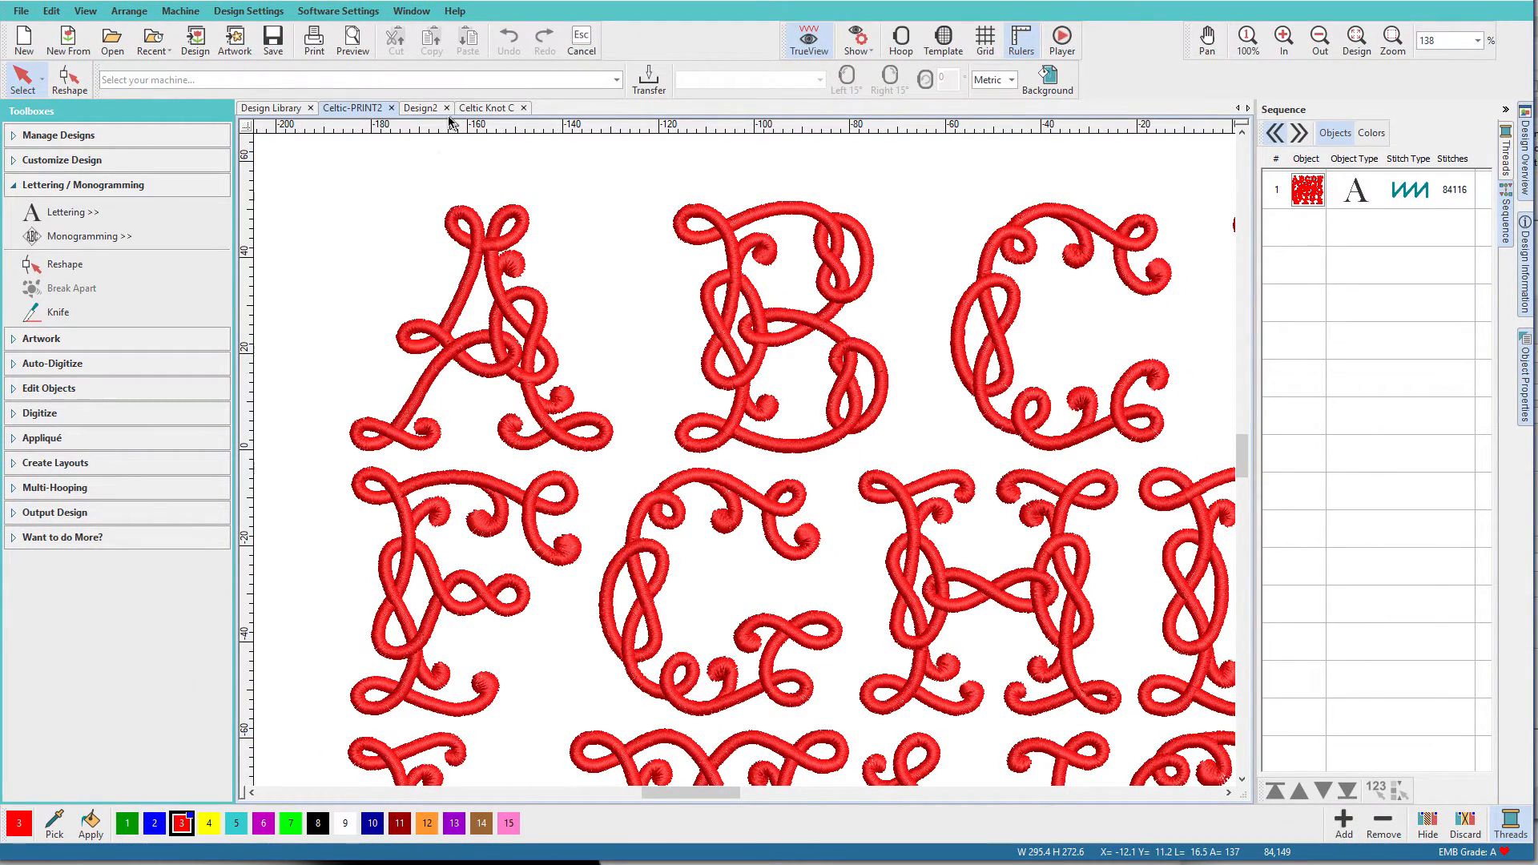
pyautogui.click(421, 108)
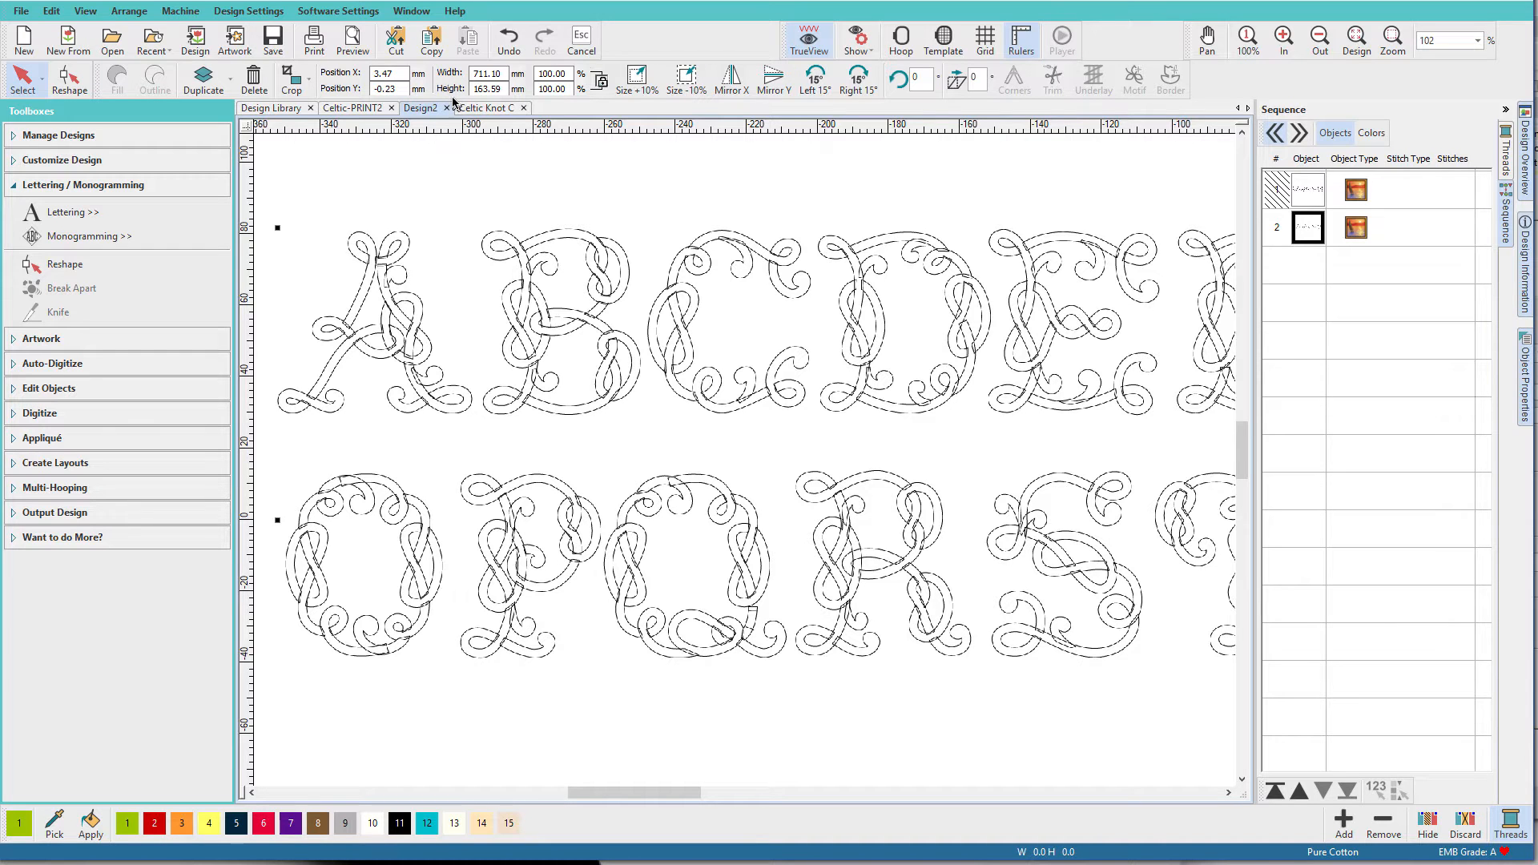
pyautogui.press('b')
pyautogui.moveTo(625, 792); pyautogui.dragTo(648, 793)
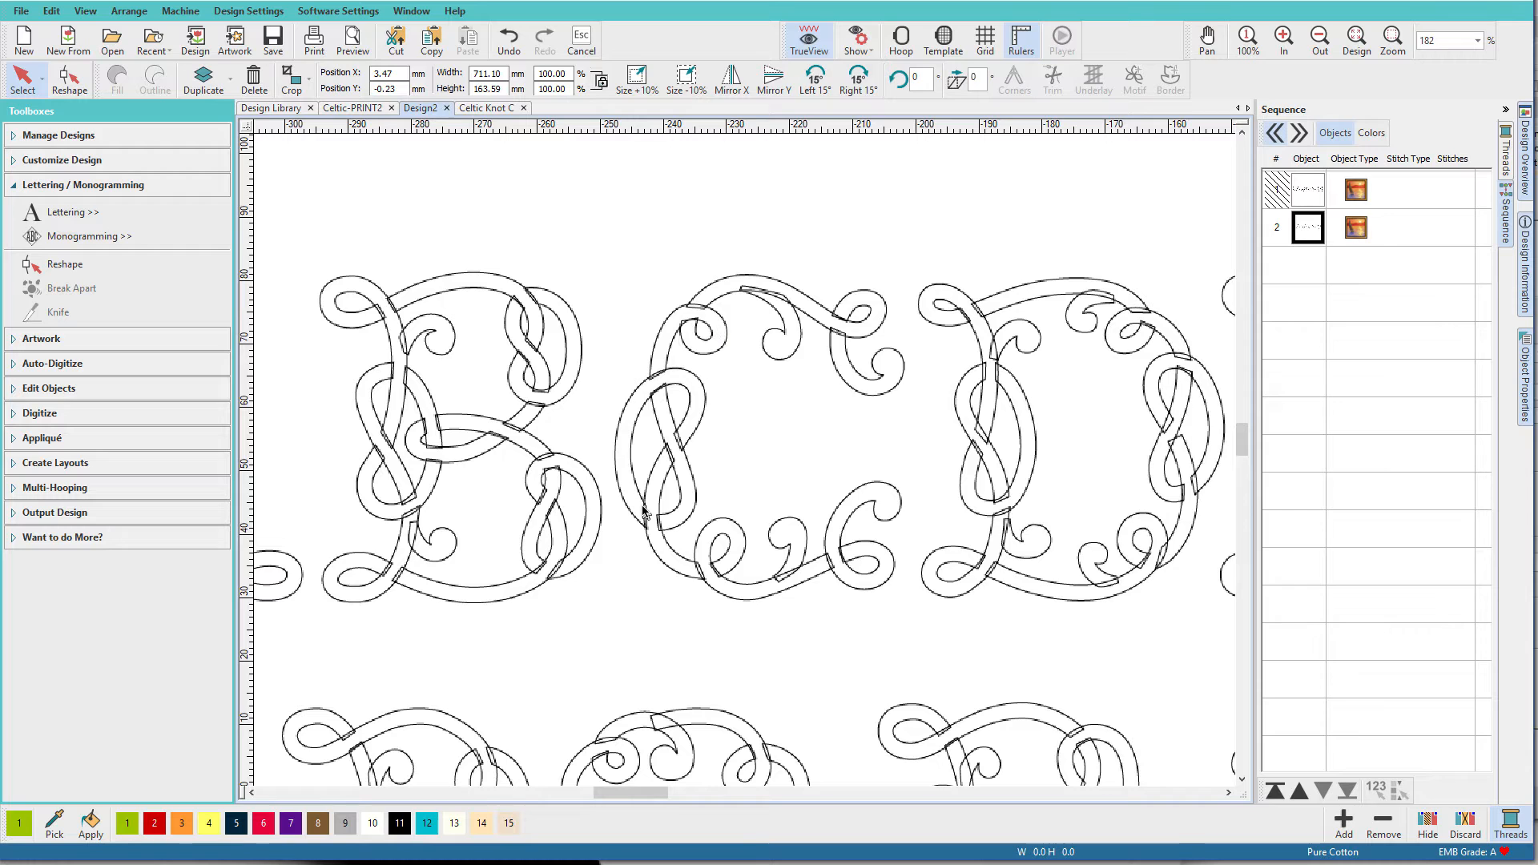
pyautogui.press('b')
pyautogui.moveTo(608, 238); pyautogui.dragTo(917, 631)
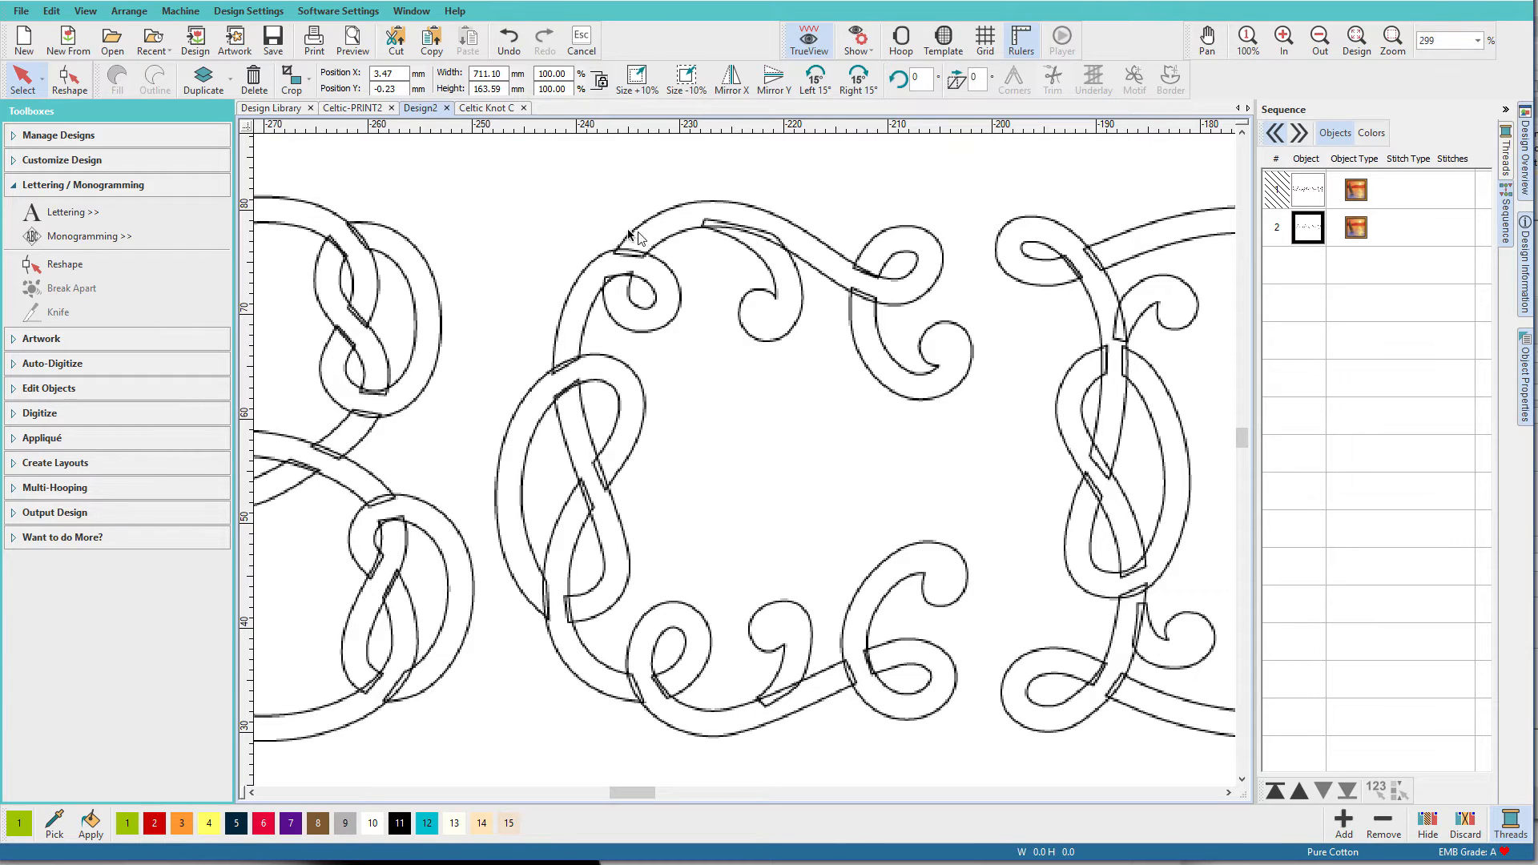
# Check the stitching properties for Digitize Blocks, choose red thread colour 2 and start the tool for the top of the C
pyautogui.click(17, 190)
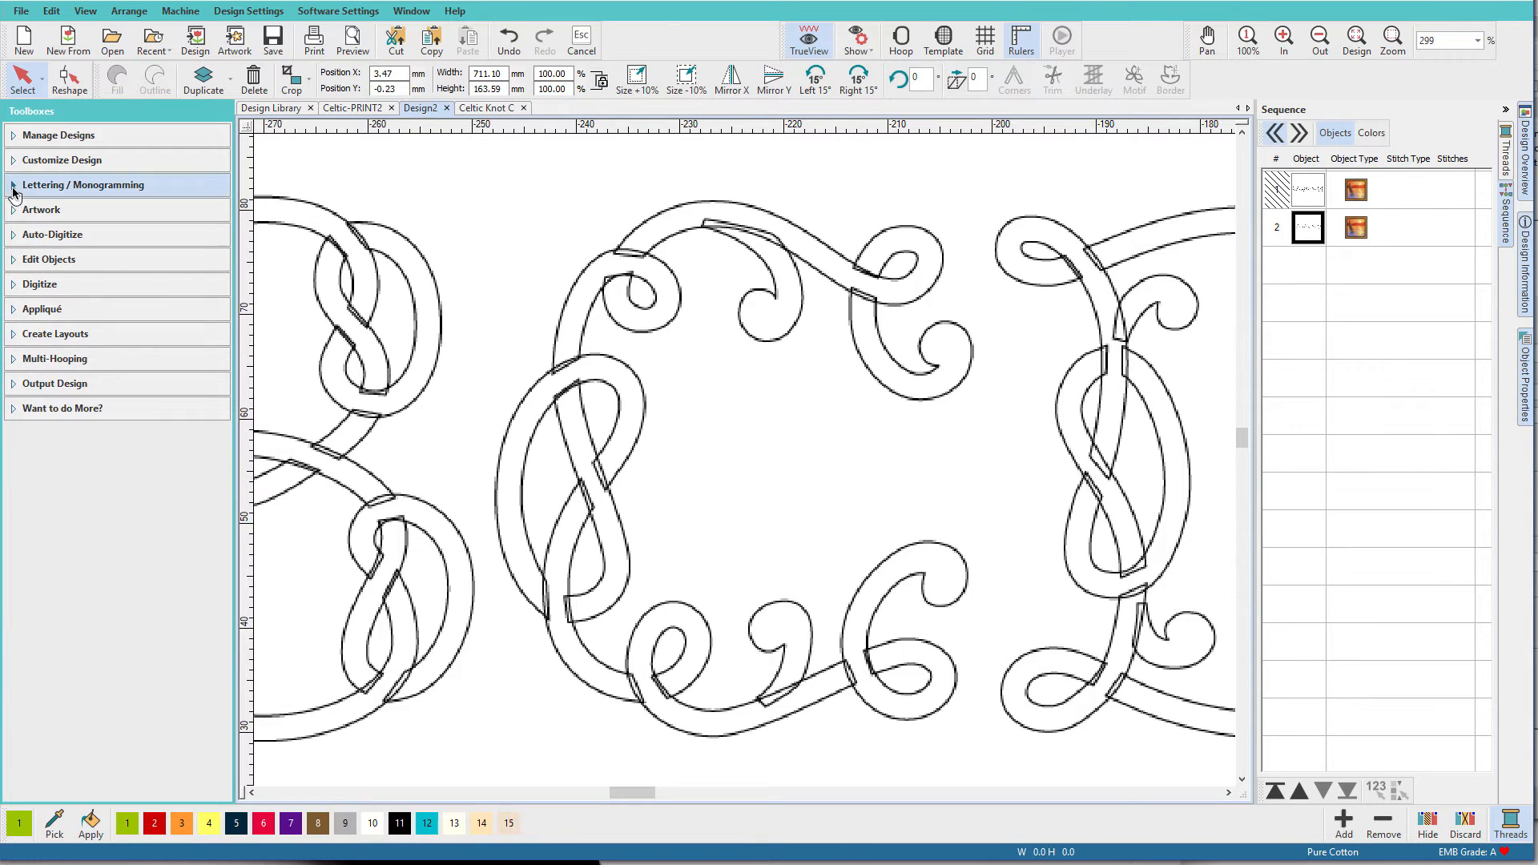
pyautogui.click(13, 290)
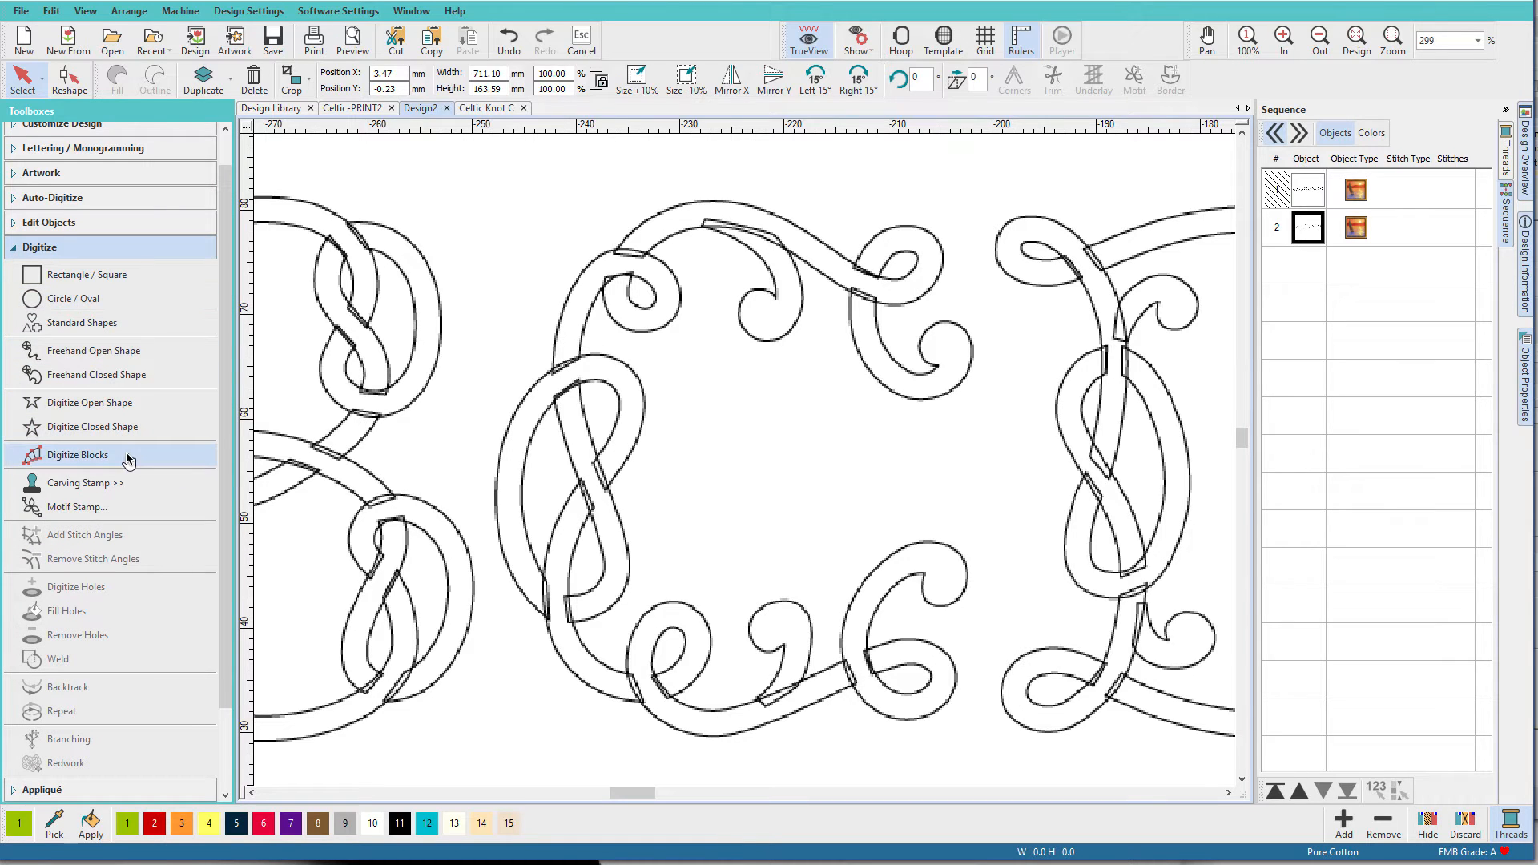
pyautogui.click(128, 456)
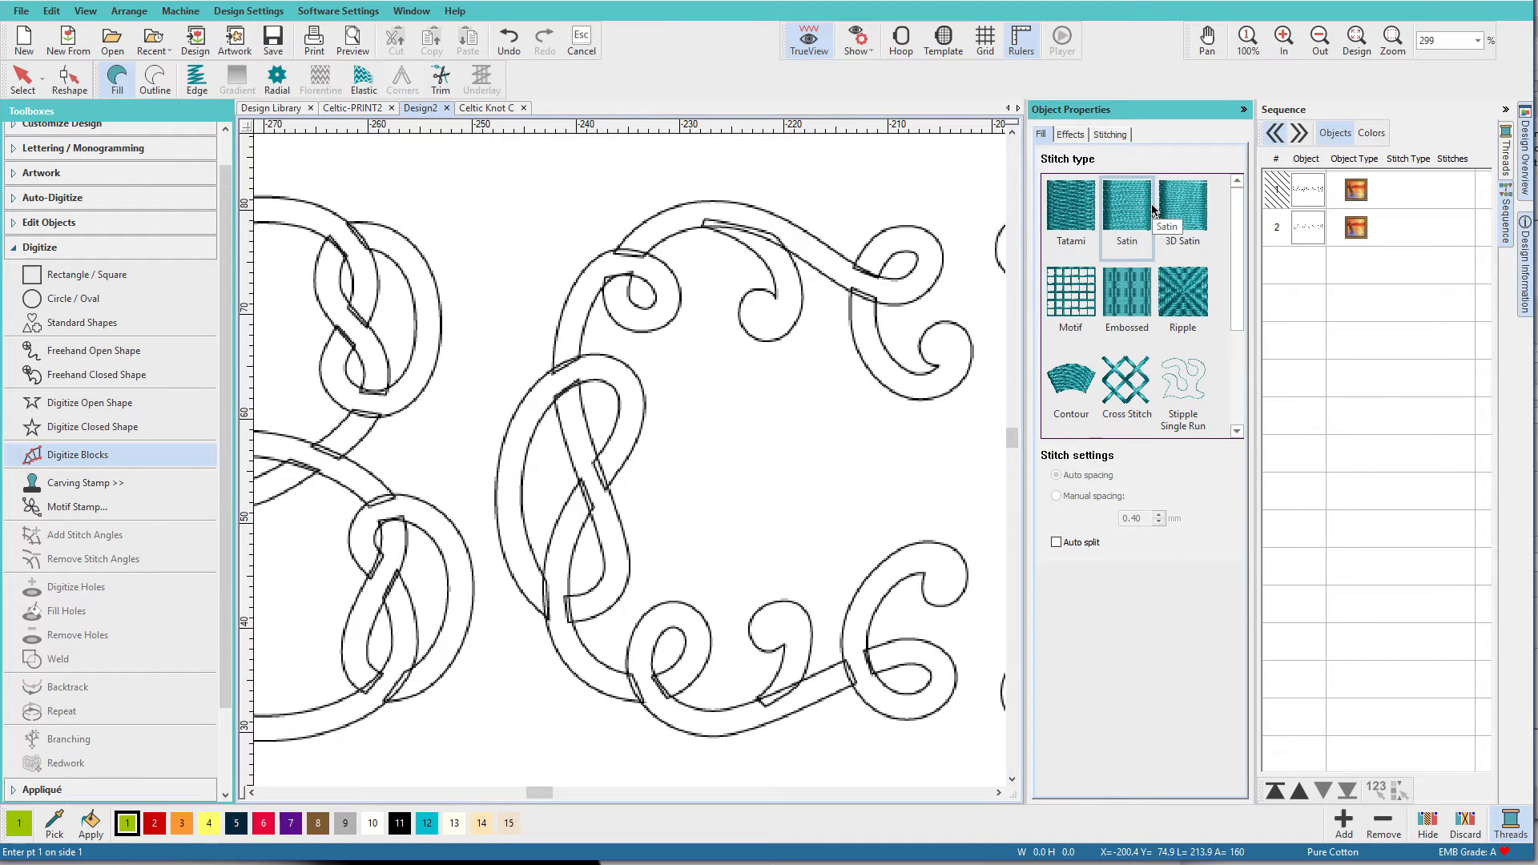
pyautogui.click(1117, 135)
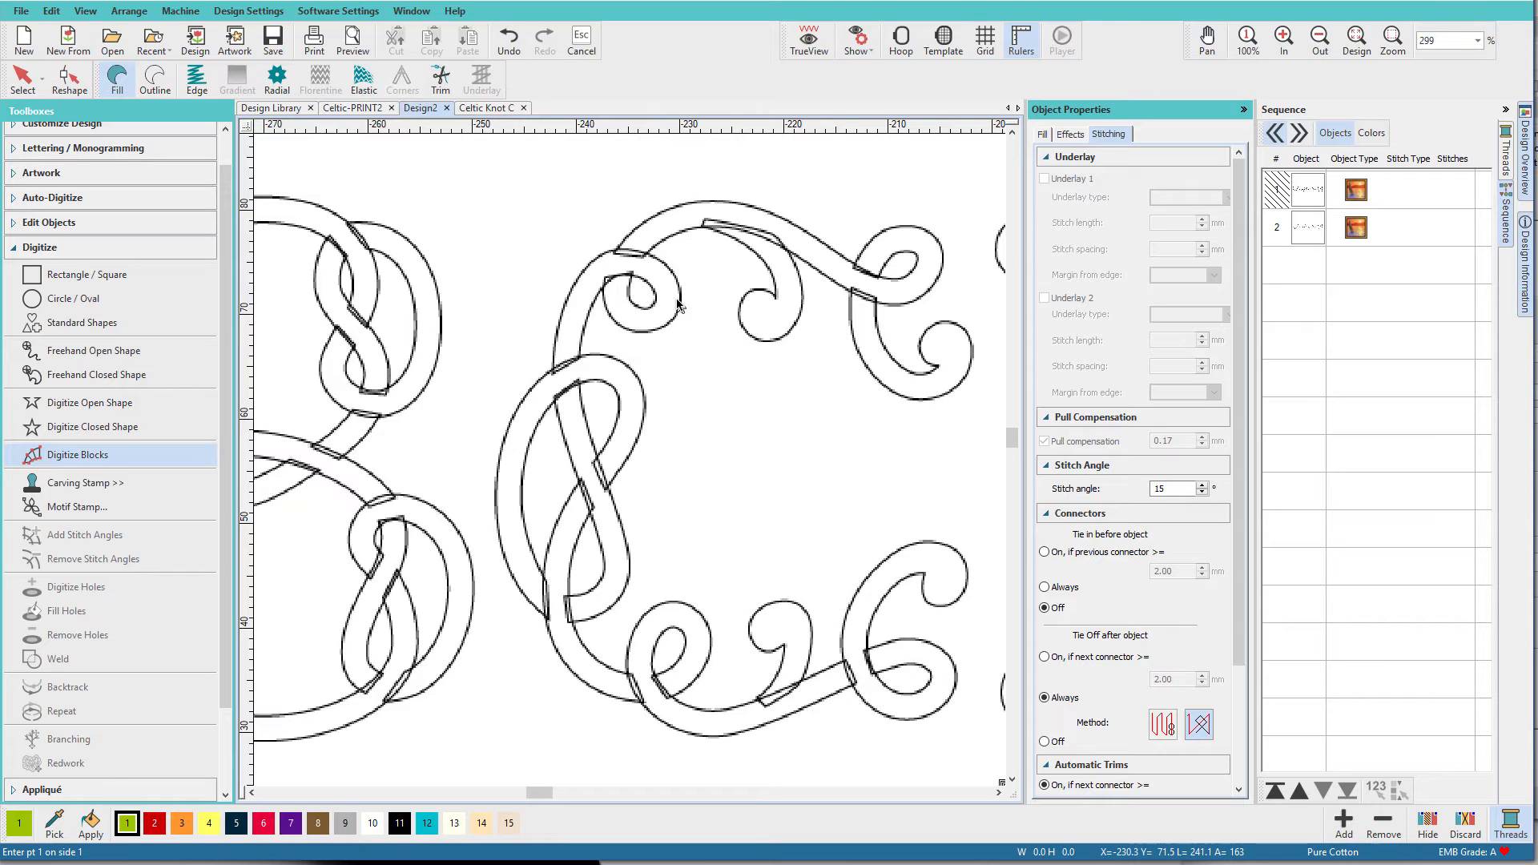
pyautogui.click(52, 820)
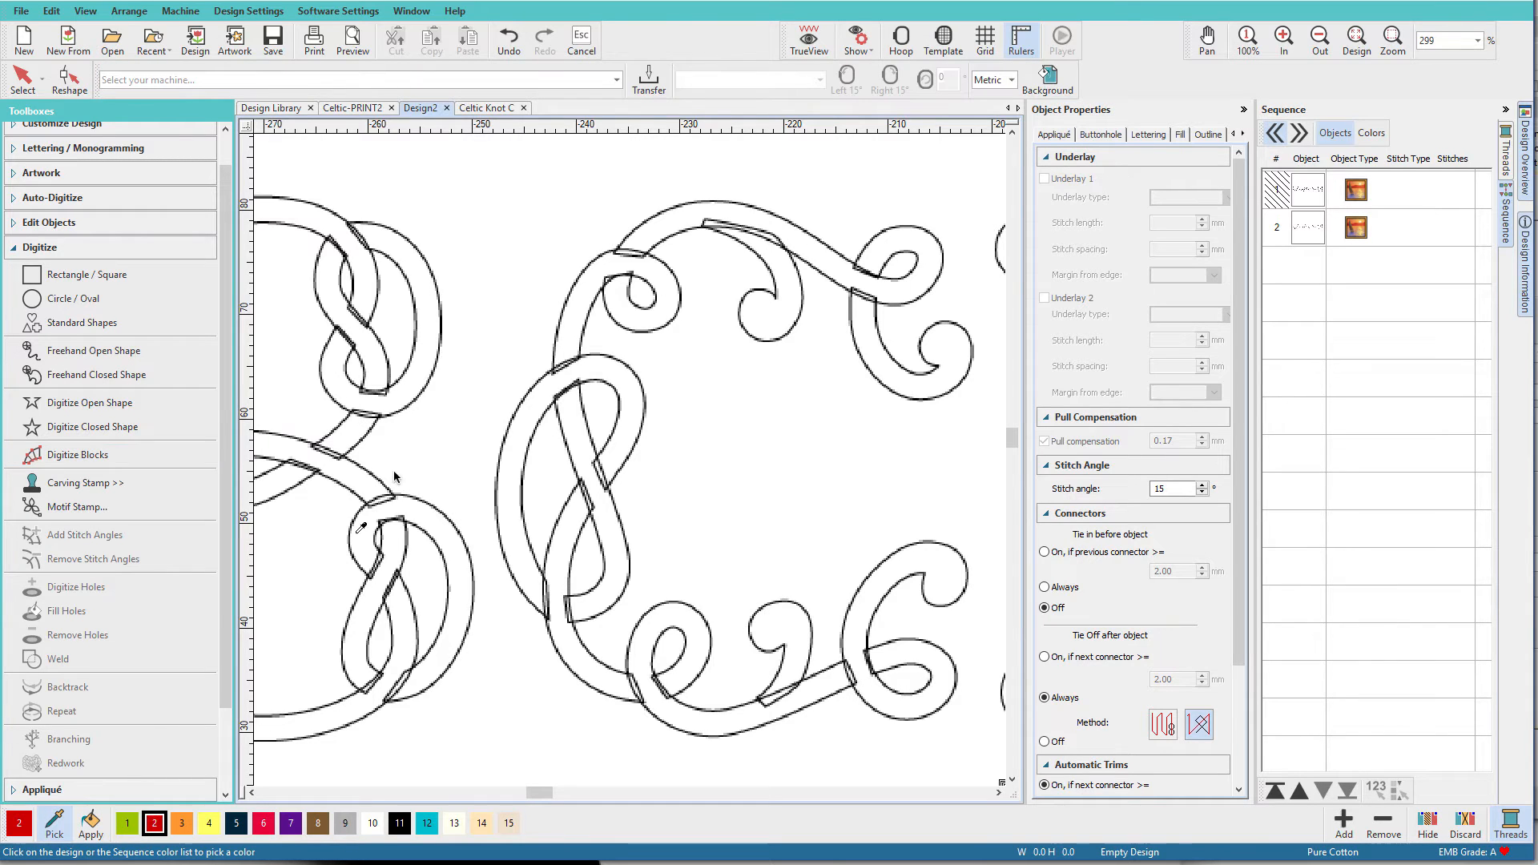
pyautogui.press('b')
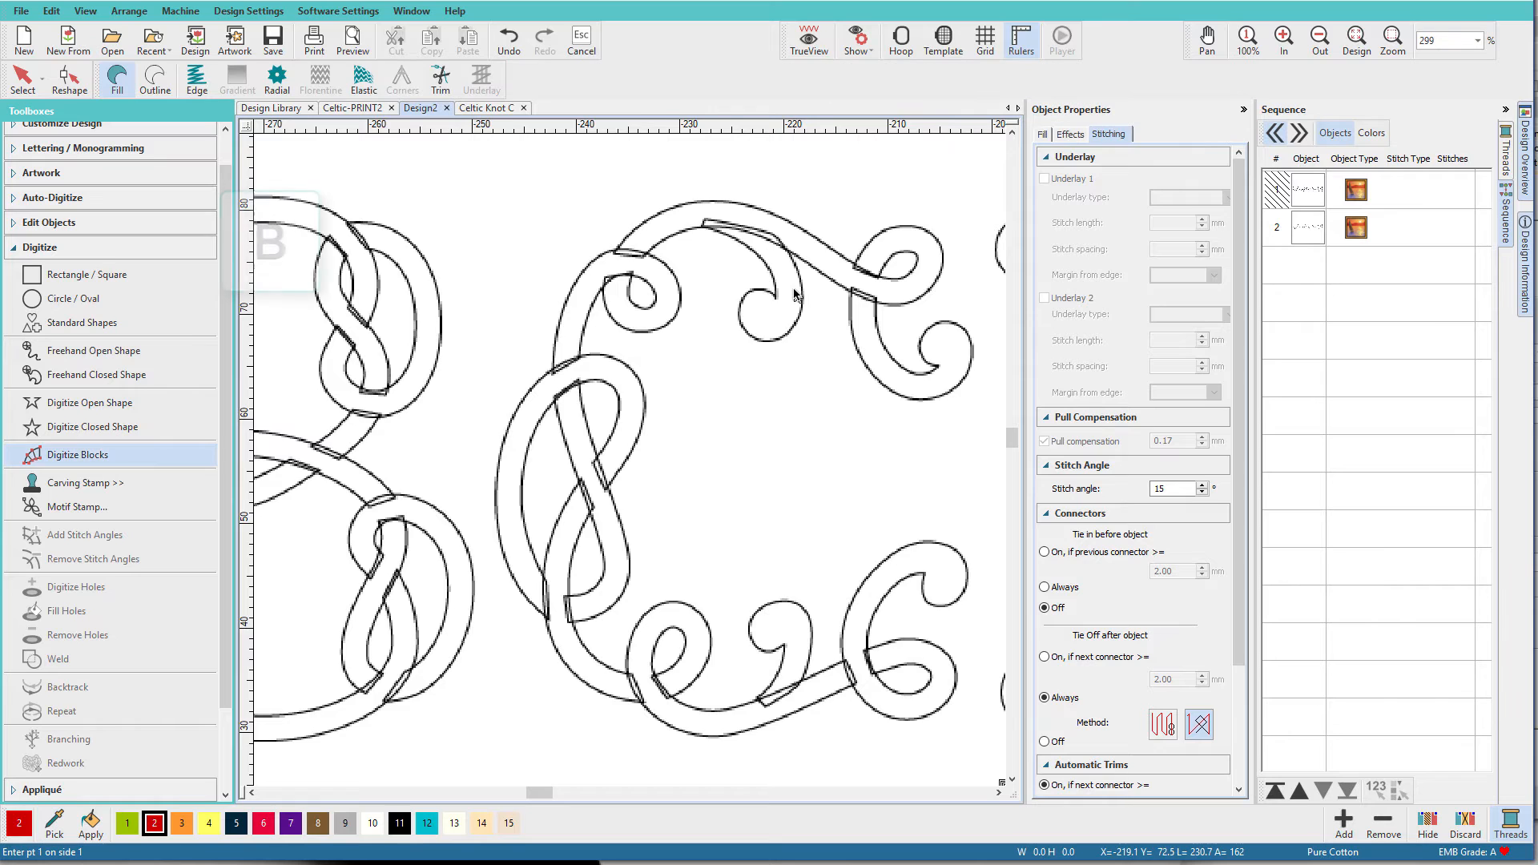
pyautogui.press('b')
pyautogui.moveTo(574, 154); pyautogui.dragTo(997, 440)
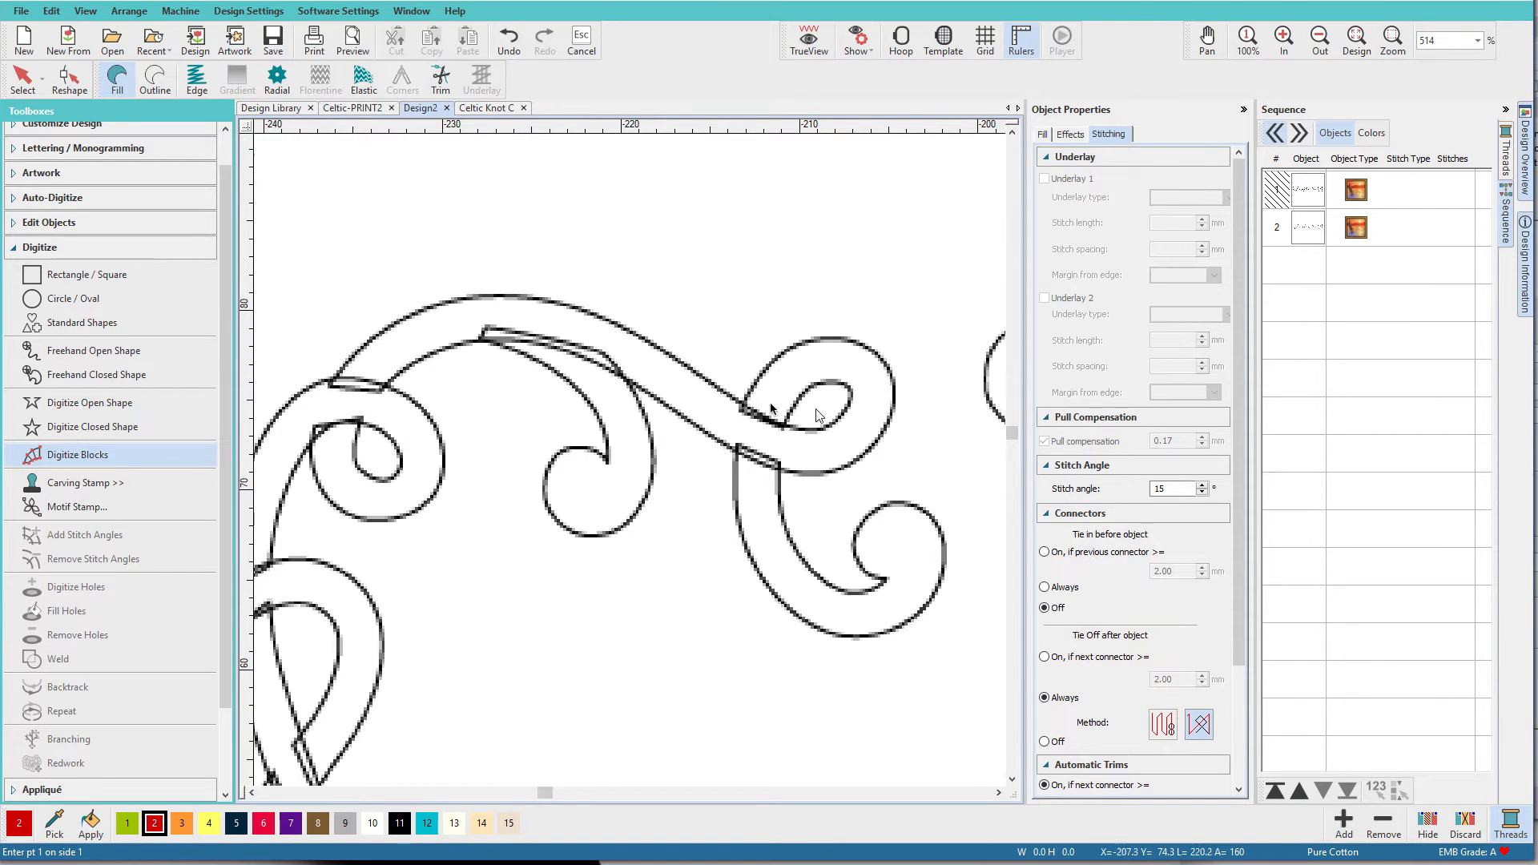
pyautogui.click(109, 456)
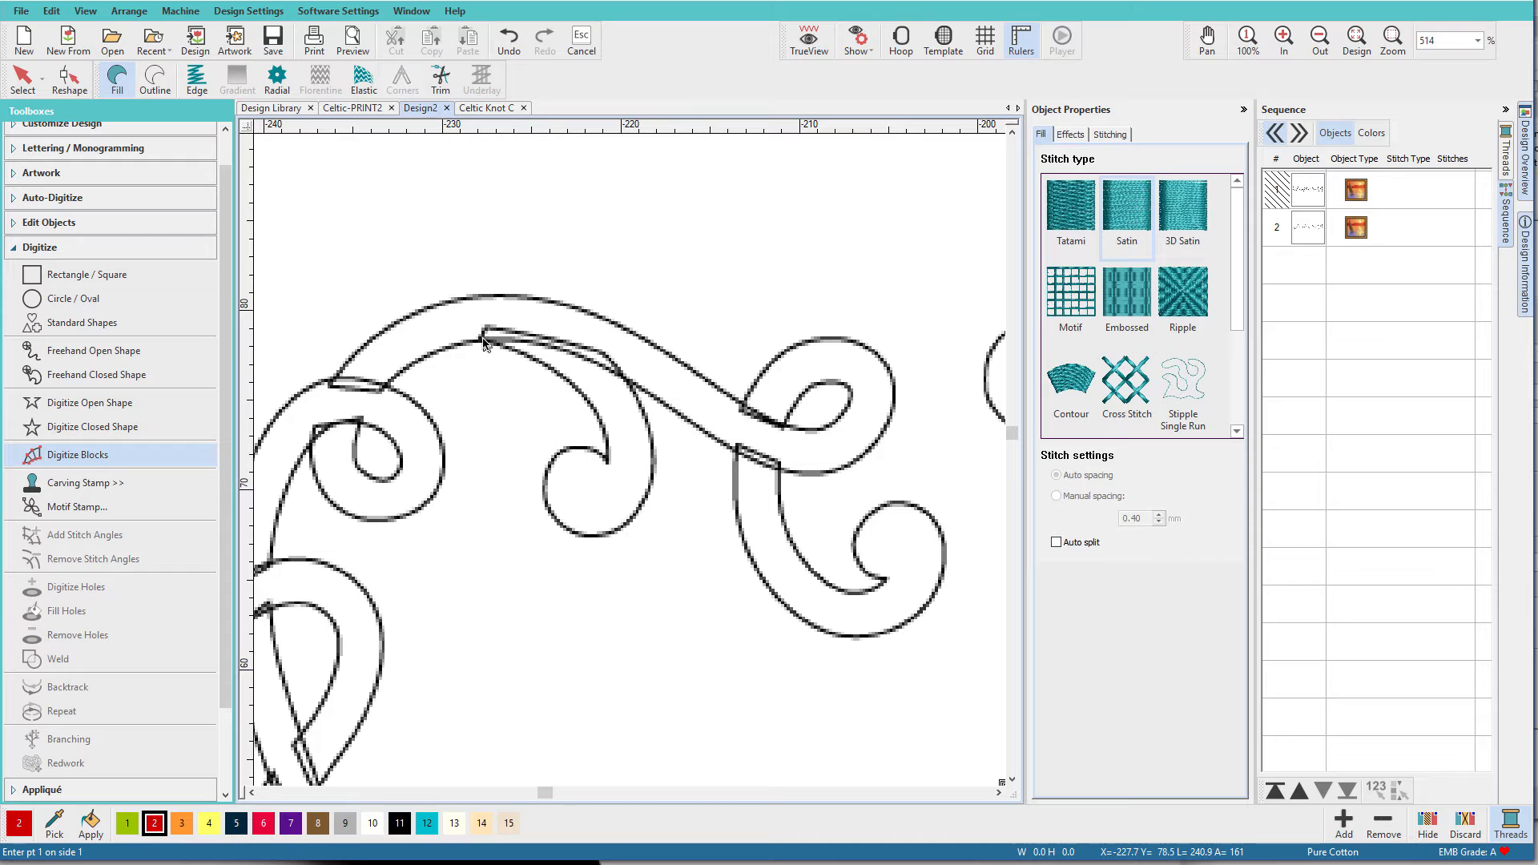
# Digitize the curl hanging inside the top arc of the C as a satin block with a curved outline
pyautogui.click(485, 330)
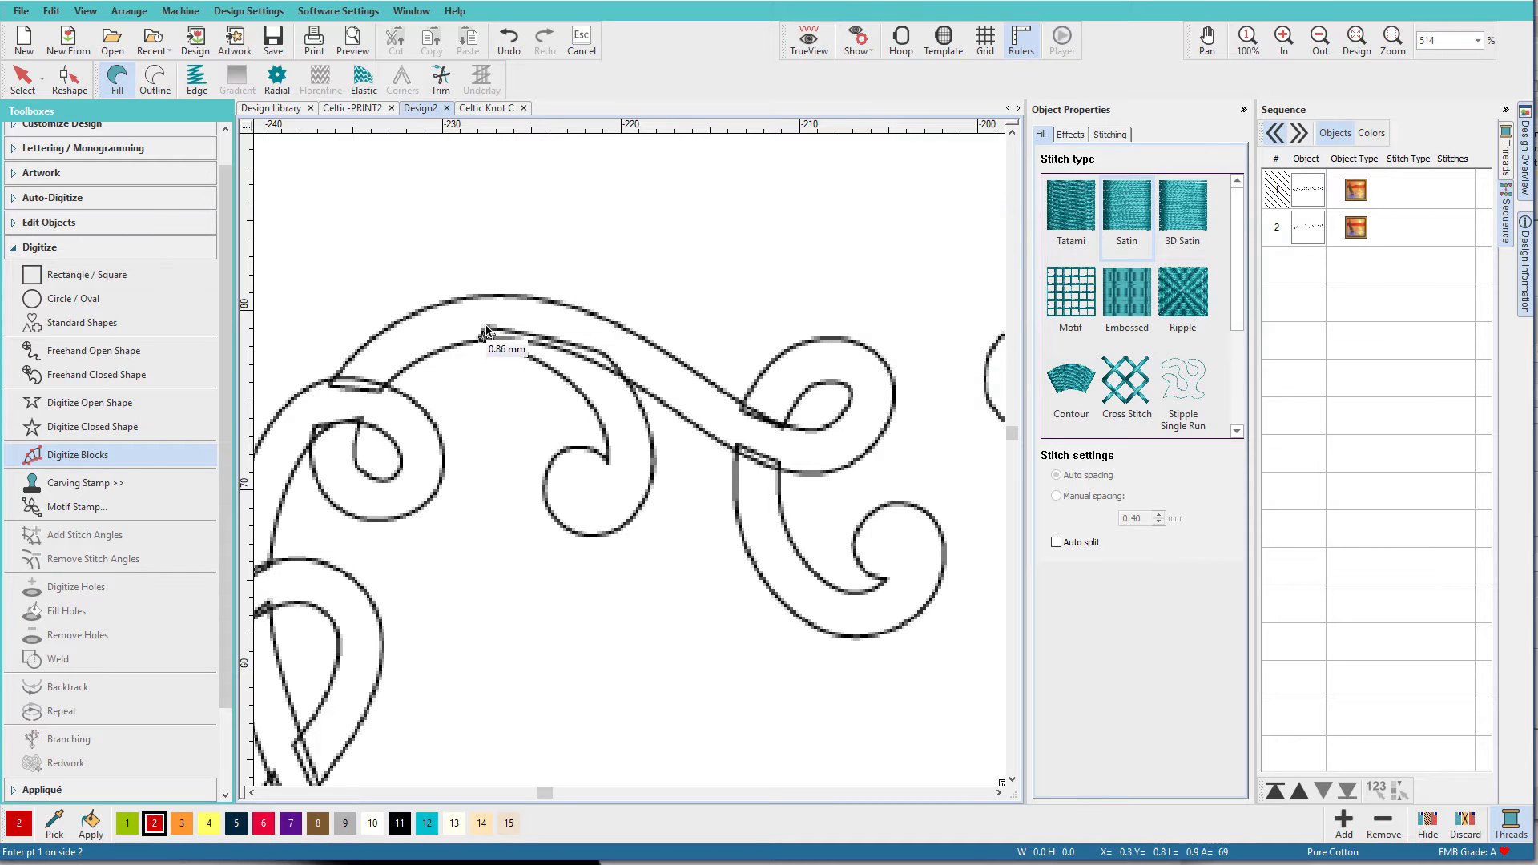
pyautogui.click(603, 352)
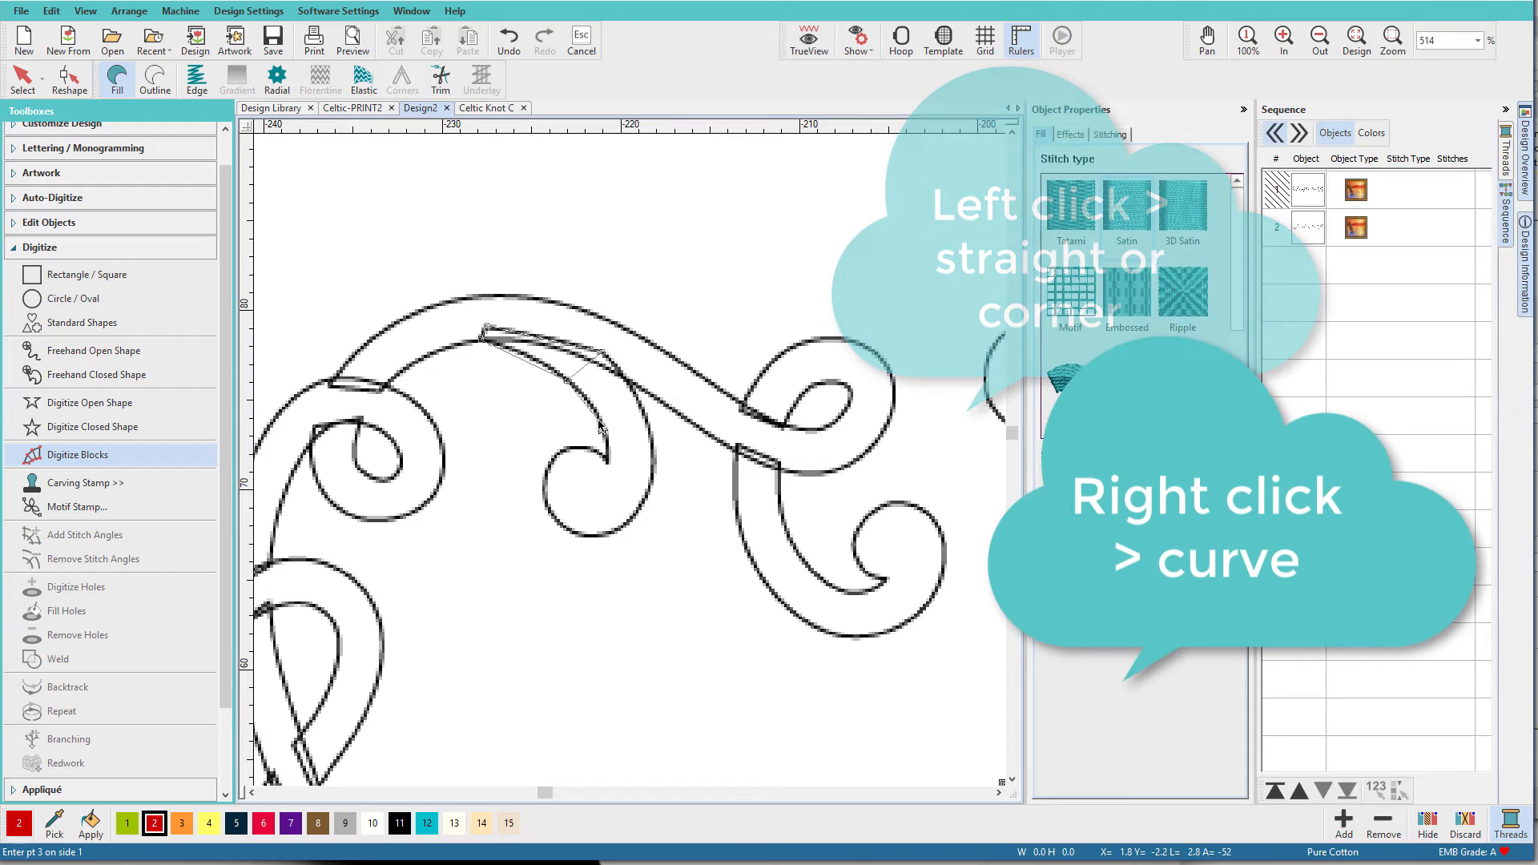
pyautogui.click(600, 420)
pyautogui.rightClick(606, 463)
pyautogui.click(646, 502)
pyautogui.rightClick(588, 451)
pyautogui.rightClick(572, 532)
pyautogui.rightClick(571, 448)
pyautogui.rightClick(542, 484)
pyautogui.rightClick(554, 457)
pyautogui.rightClick(549, 463)
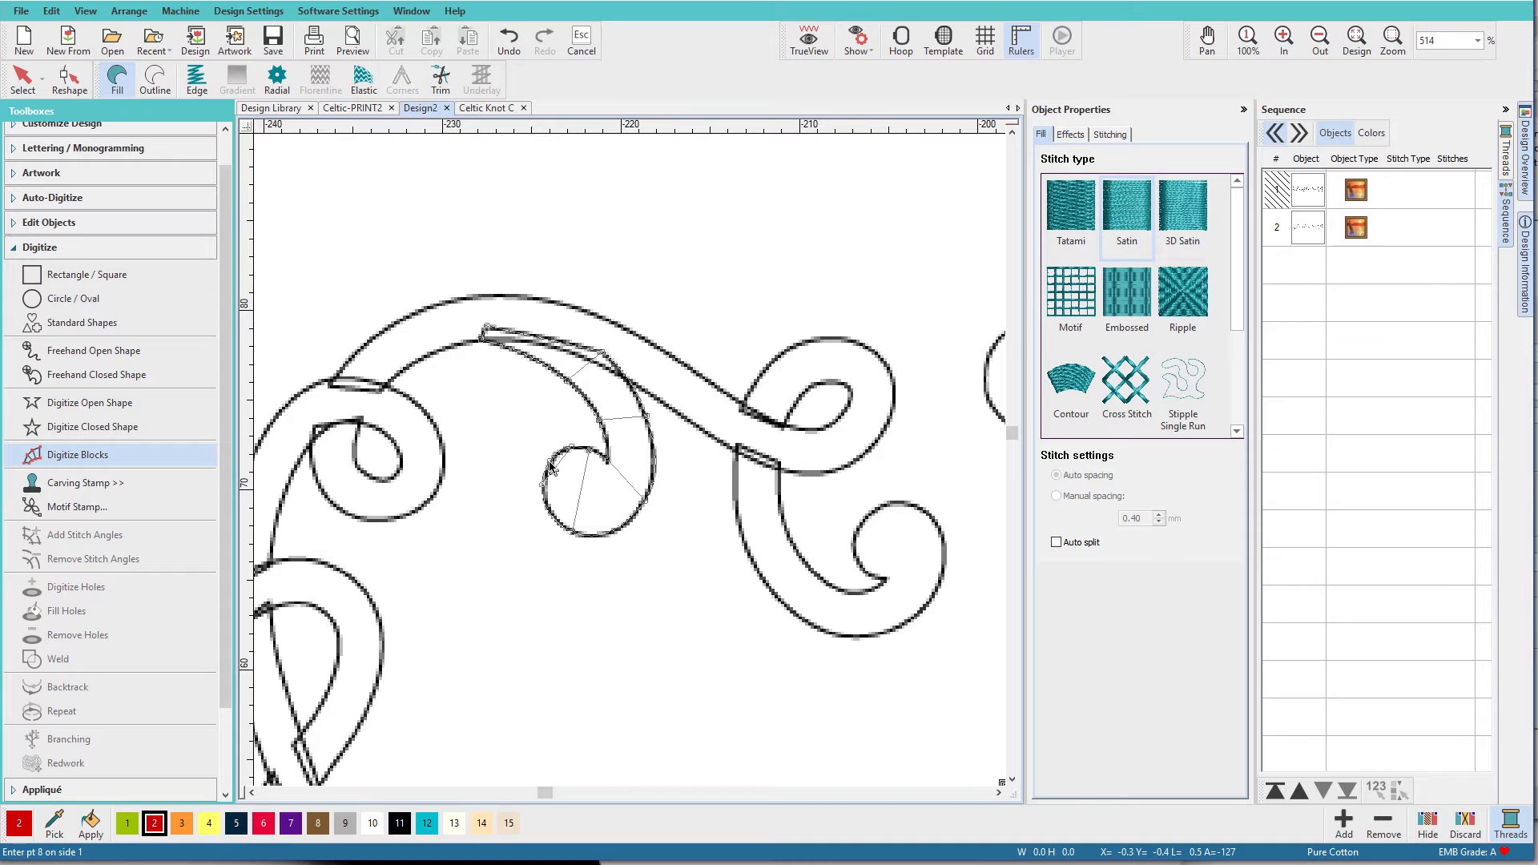
pyautogui.press('Return')
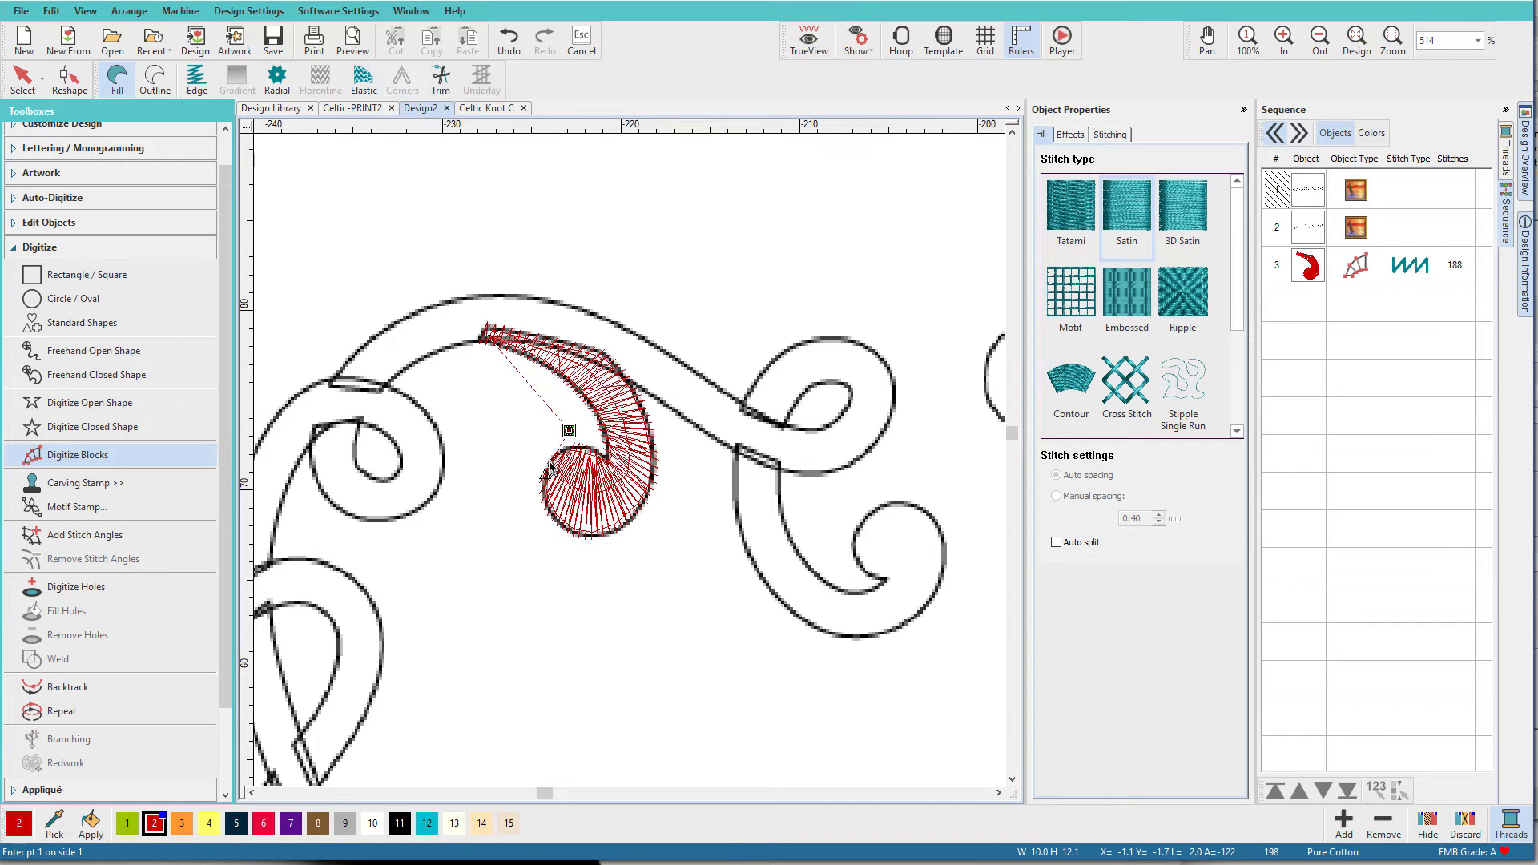
# Digitize two small satin blocks at the strand ends where the C's upper-right loop and its hanging curl meet the top arc
pyautogui.click(738, 446)
pyautogui.click(735, 465)
pyautogui.click(784, 479)
pyautogui.press('Return')
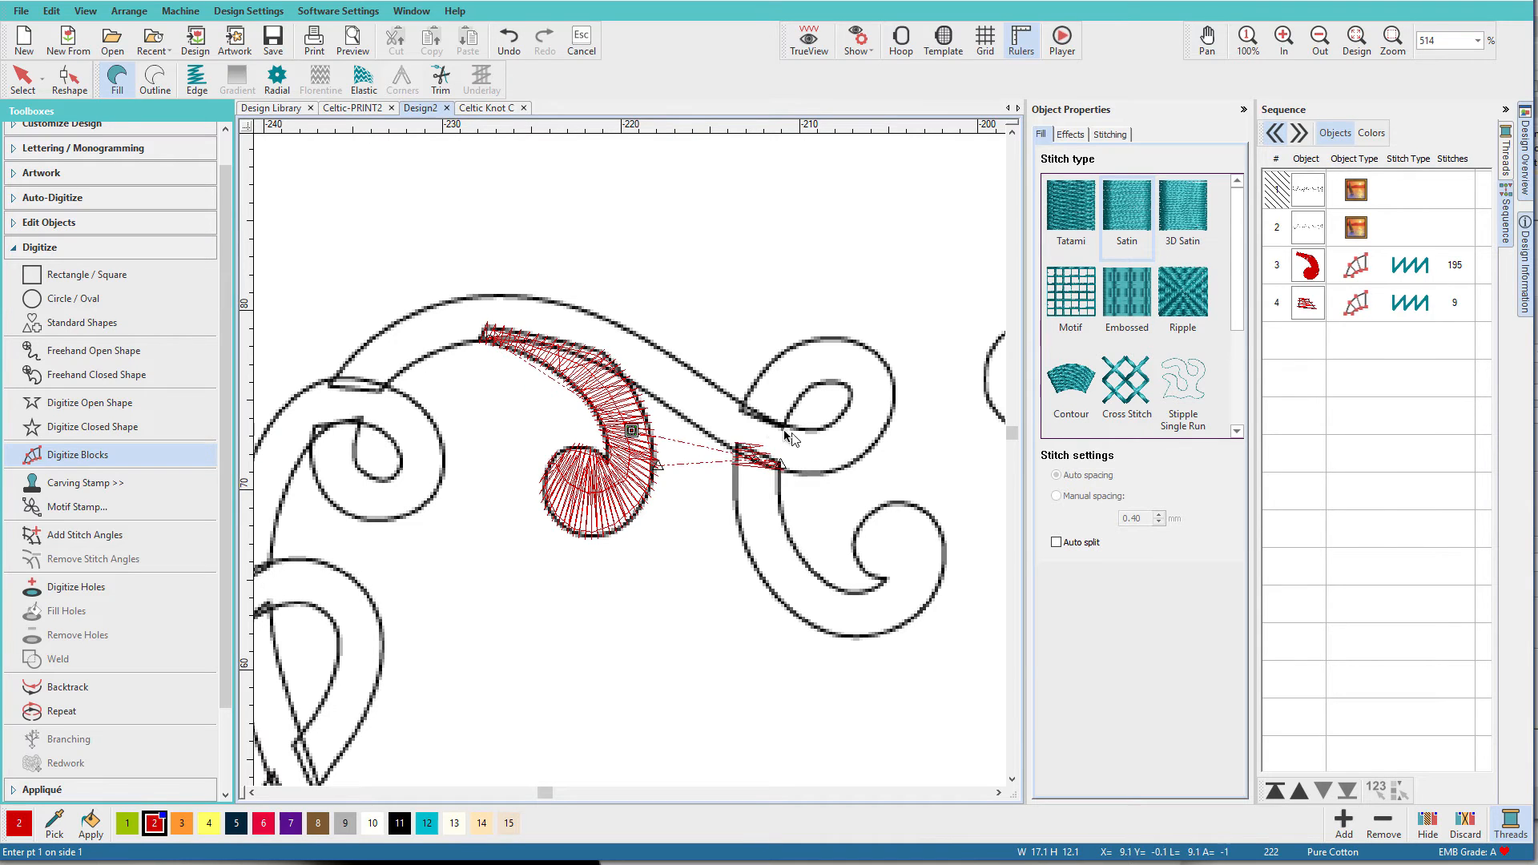
pyautogui.click(741, 415)
pyautogui.click(784, 430)
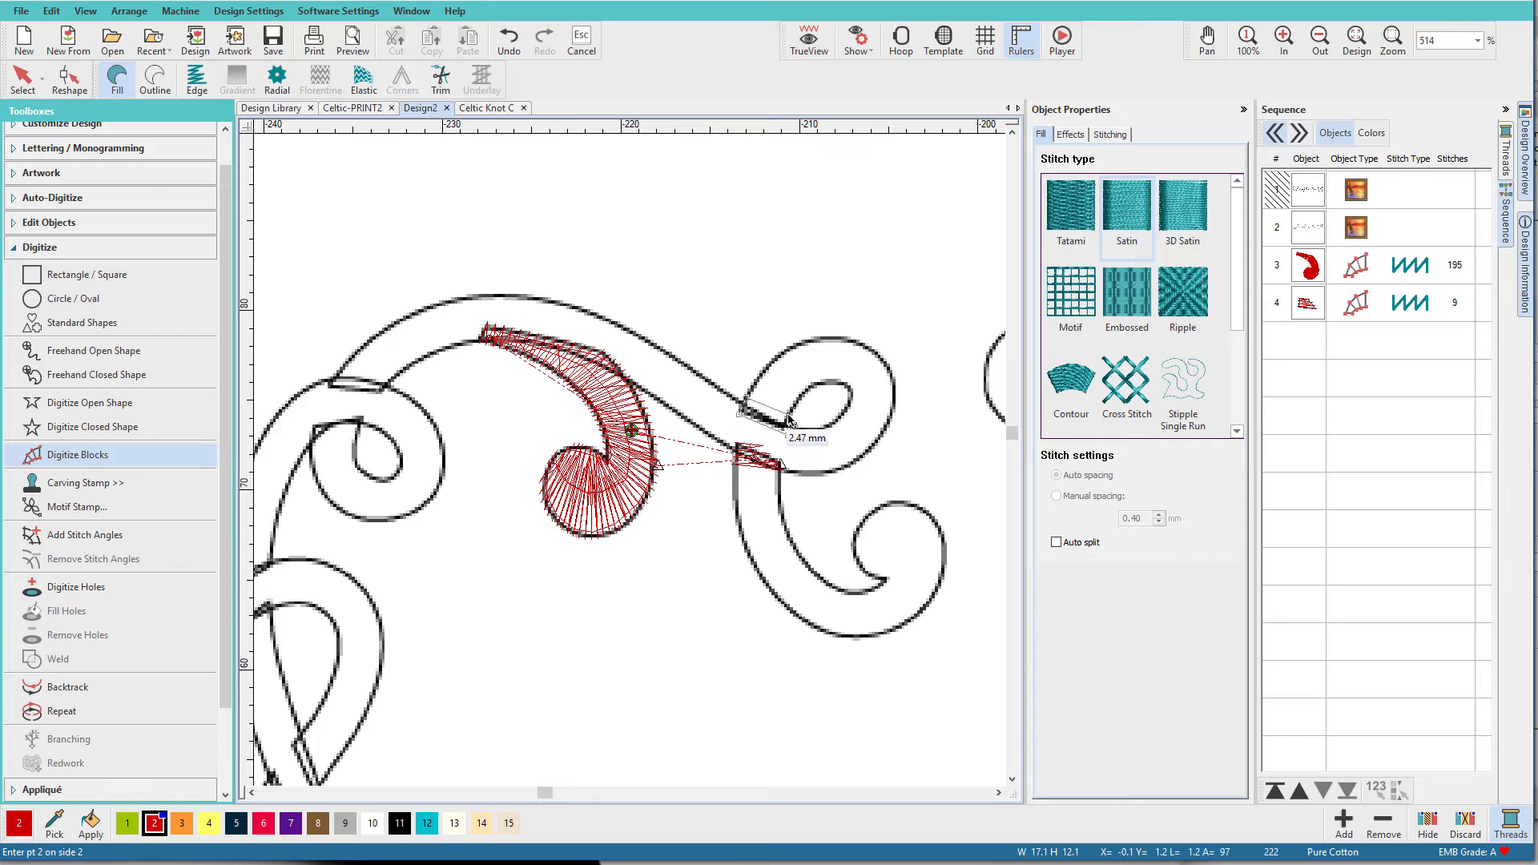
pyautogui.click(789, 418)
pyautogui.press('Return')
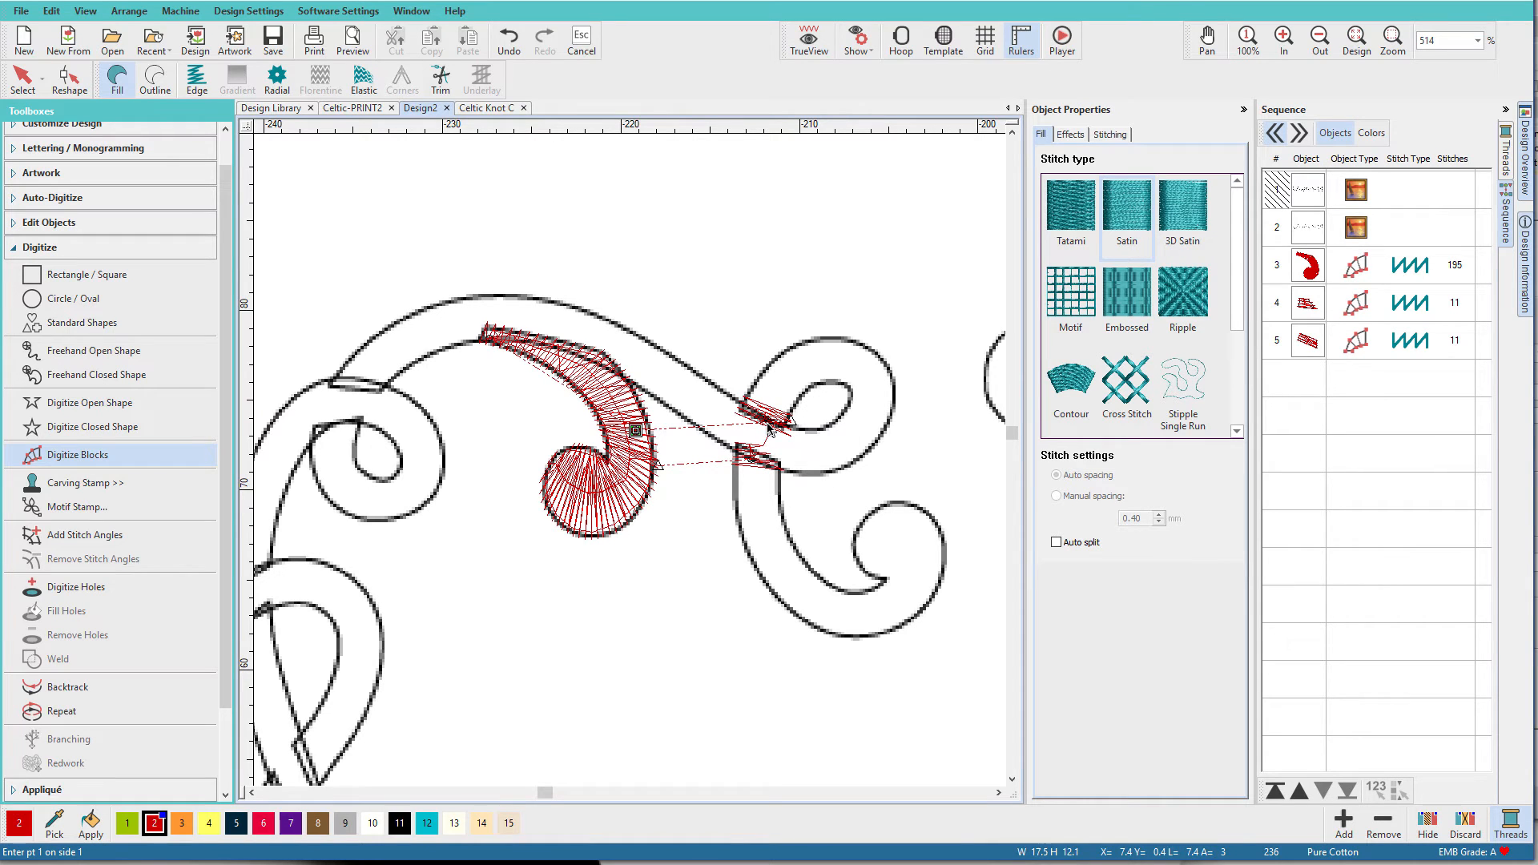
# Digitize the curl hanging from the upper-right end of the C as a satin block, following its curved outline
pyautogui.click(736, 473)
pyautogui.click(737, 513)
pyautogui.rightClick(804, 569)
pyautogui.rightClick(852, 636)
pyautogui.rightClick(847, 592)
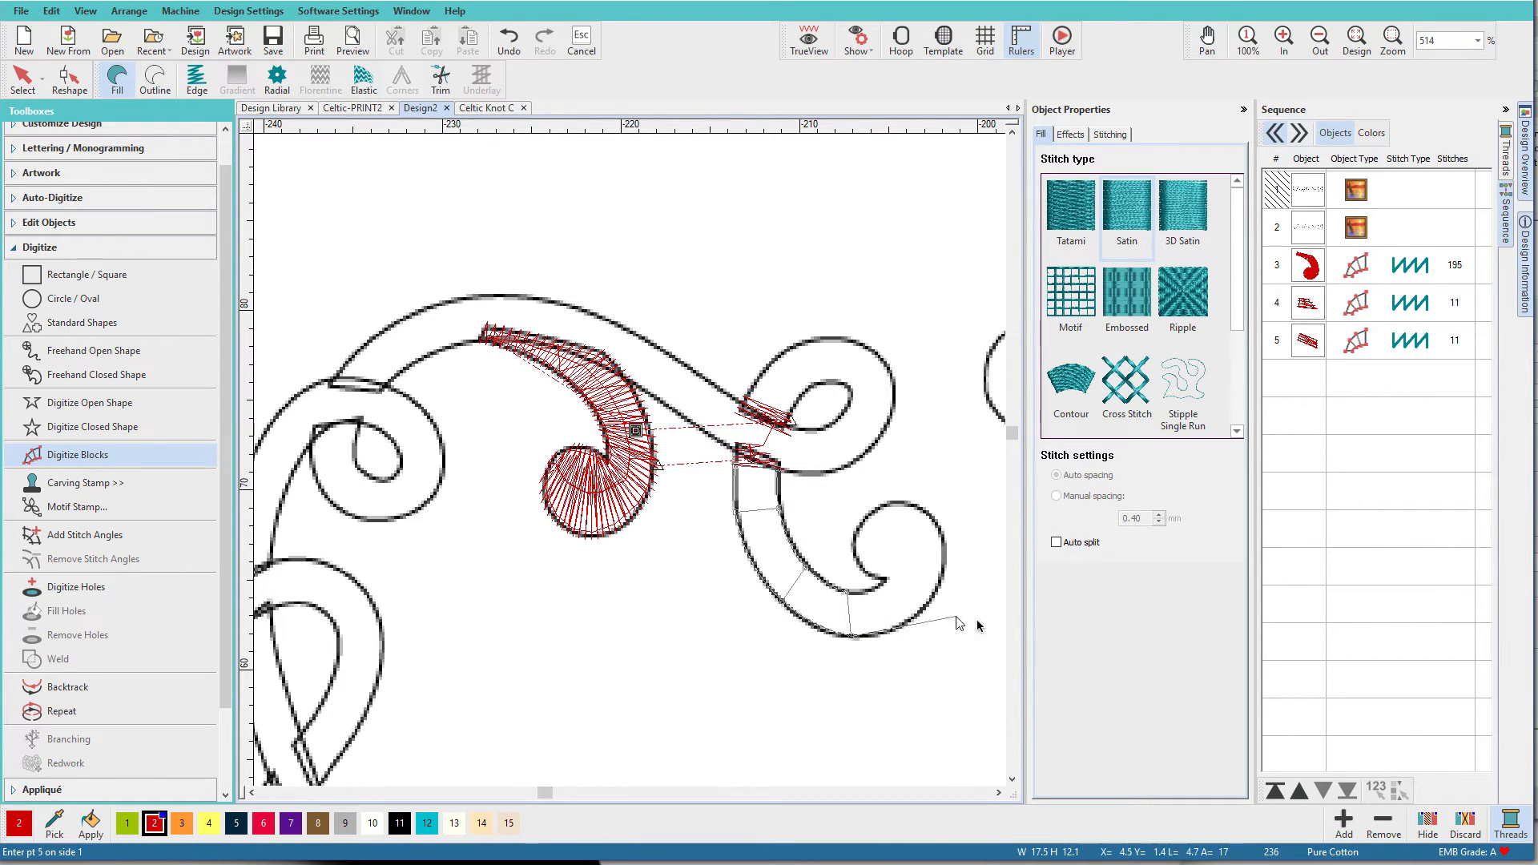
pyautogui.rightClick(934, 597)
pyautogui.click(885, 579)
pyautogui.rightClick(938, 527)
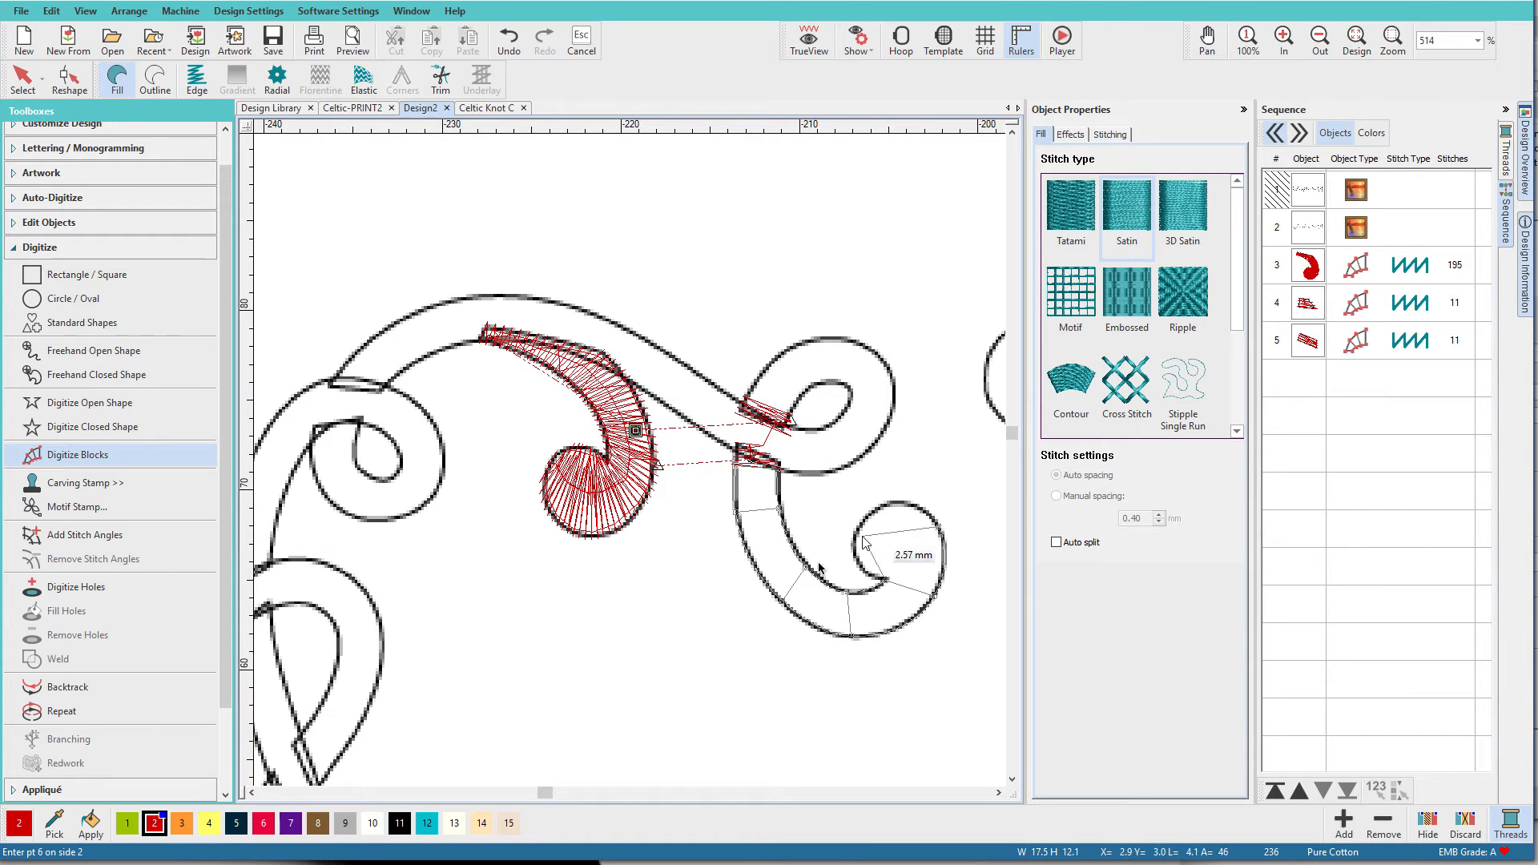
pyautogui.rightClick(865, 569)
pyautogui.rightClick(911, 504)
pyautogui.rightClick(855, 538)
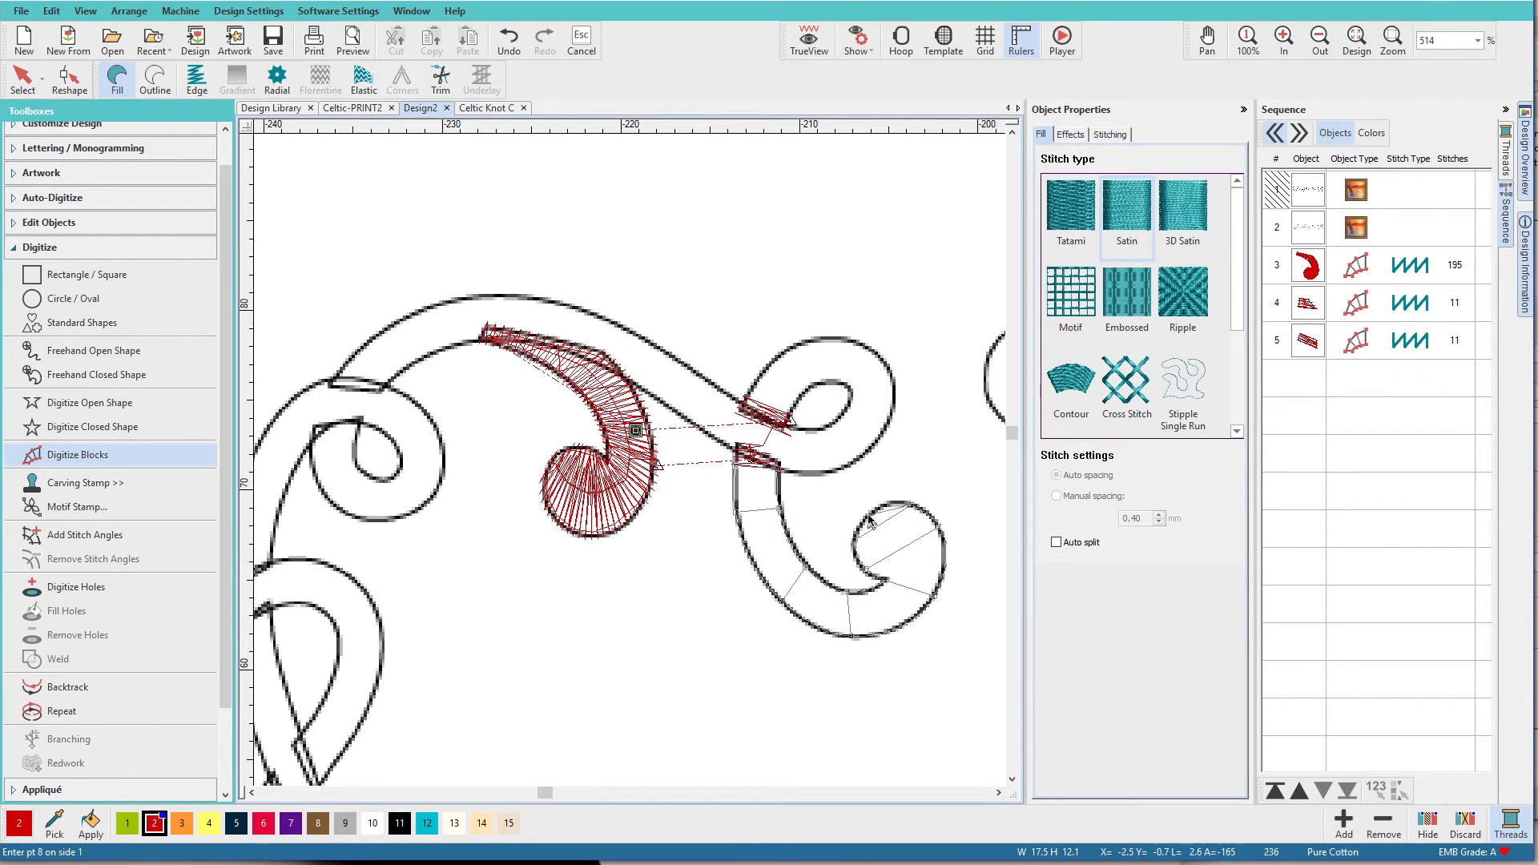
pyautogui.press('Return')
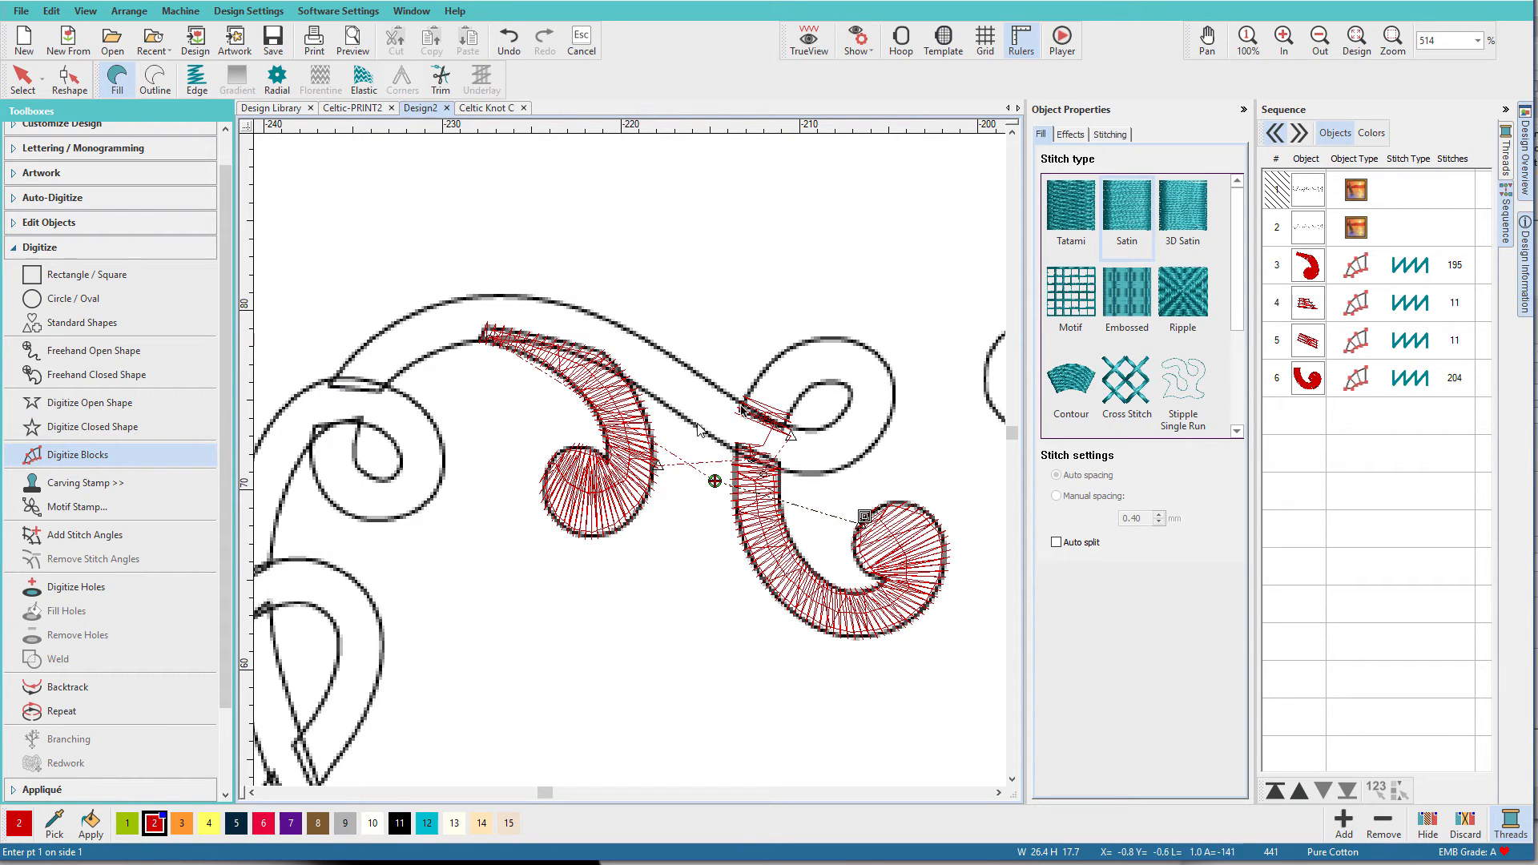
# Digitize the C's upper-right loop and top arc as one continuous satin block ending above the upper-left curl
pyautogui.click(804, 389)
pyautogui.click(779, 354)
pyautogui.click(833, 338)
pyautogui.click(826, 380)
pyautogui.click(888, 362)
pyautogui.click(851, 387)
pyautogui.click(881, 431)
pyautogui.click(850, 412)
pyautogui.click(829, 469)
pyautogui.click(822, 424)
pyautogui.click(705, 377)
pyautogui.click(611, 367)
pyautogui.click(629, 329)
pyautogui.click(526, 342)
pyautogui.click(523, 298)
pyautogui.click(461, 344)
pyautogui.click(441, 303)
pyautogui.click(403, 370)
pyautogui.click(329, 385)
pyautogui.press('Return')
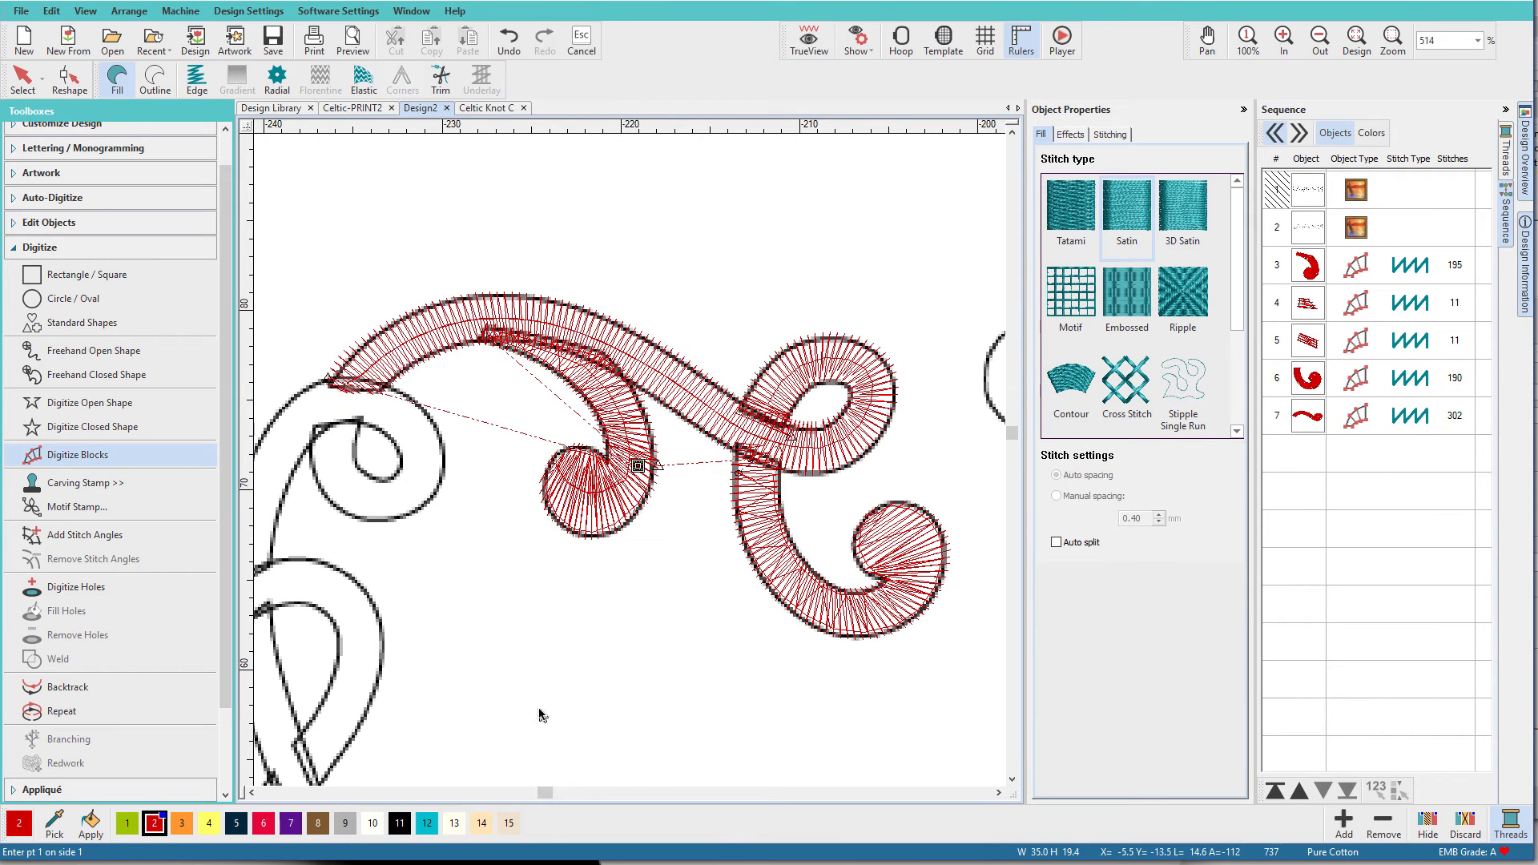
# Digitize two small satin blocks at the inner end of the upper-left curl and at the bottom of its stem
pyautogui.click(533, 793)
pyautogui.click(694, 411)
pyautogui.click(649, 408)
pyautogui.click(692, 438)
pyautogui.click(642, 438)
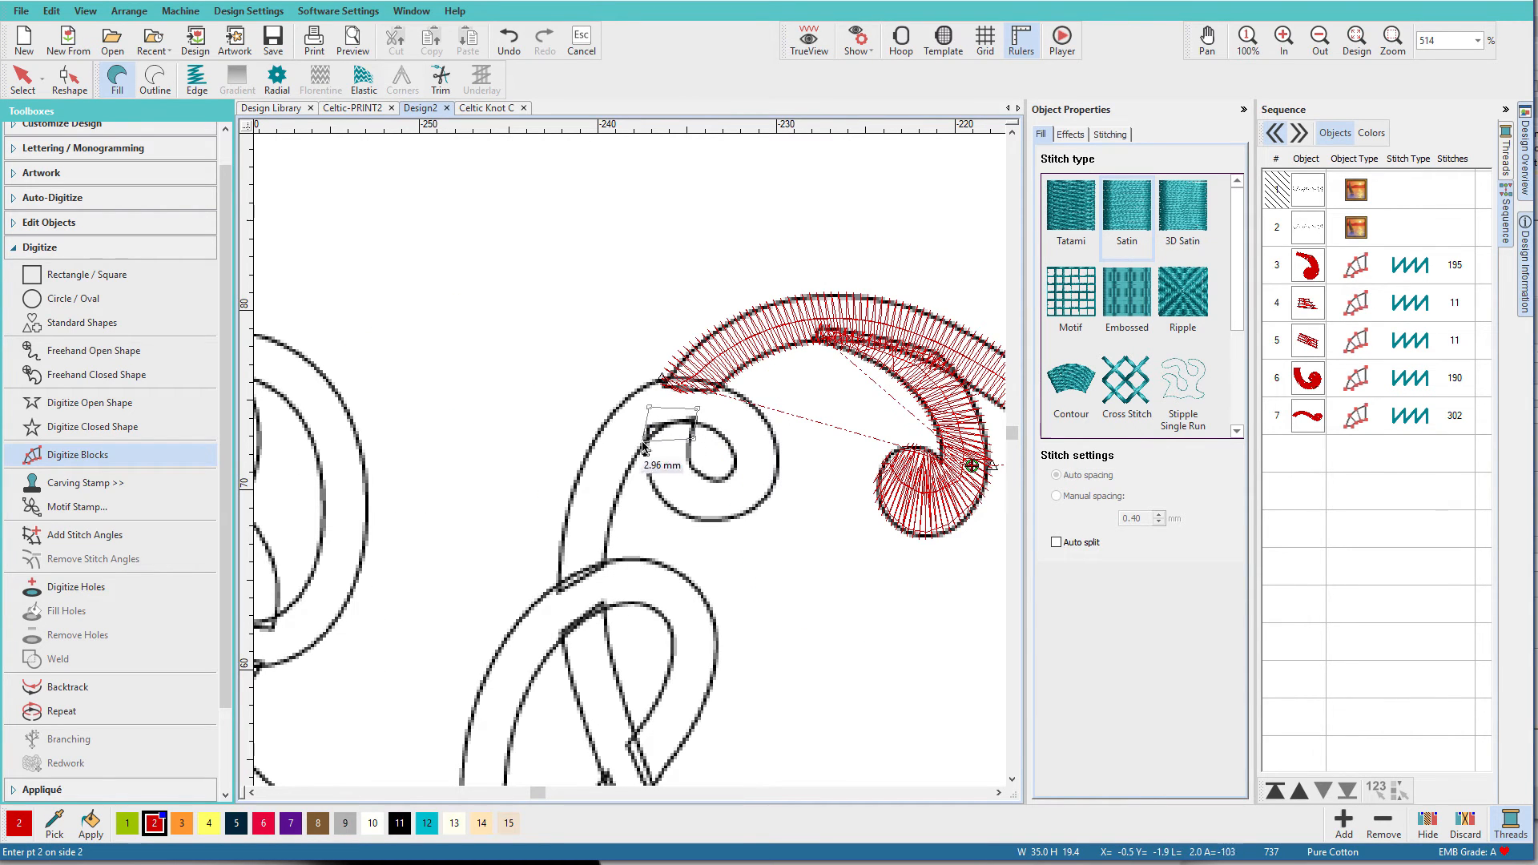
pyautogui.press('Return')
pyautogui.click(603, 559)
pyautogui.click(560, 562)
pyautogui.click(606, 568)
pyautogui.click(555, 591)
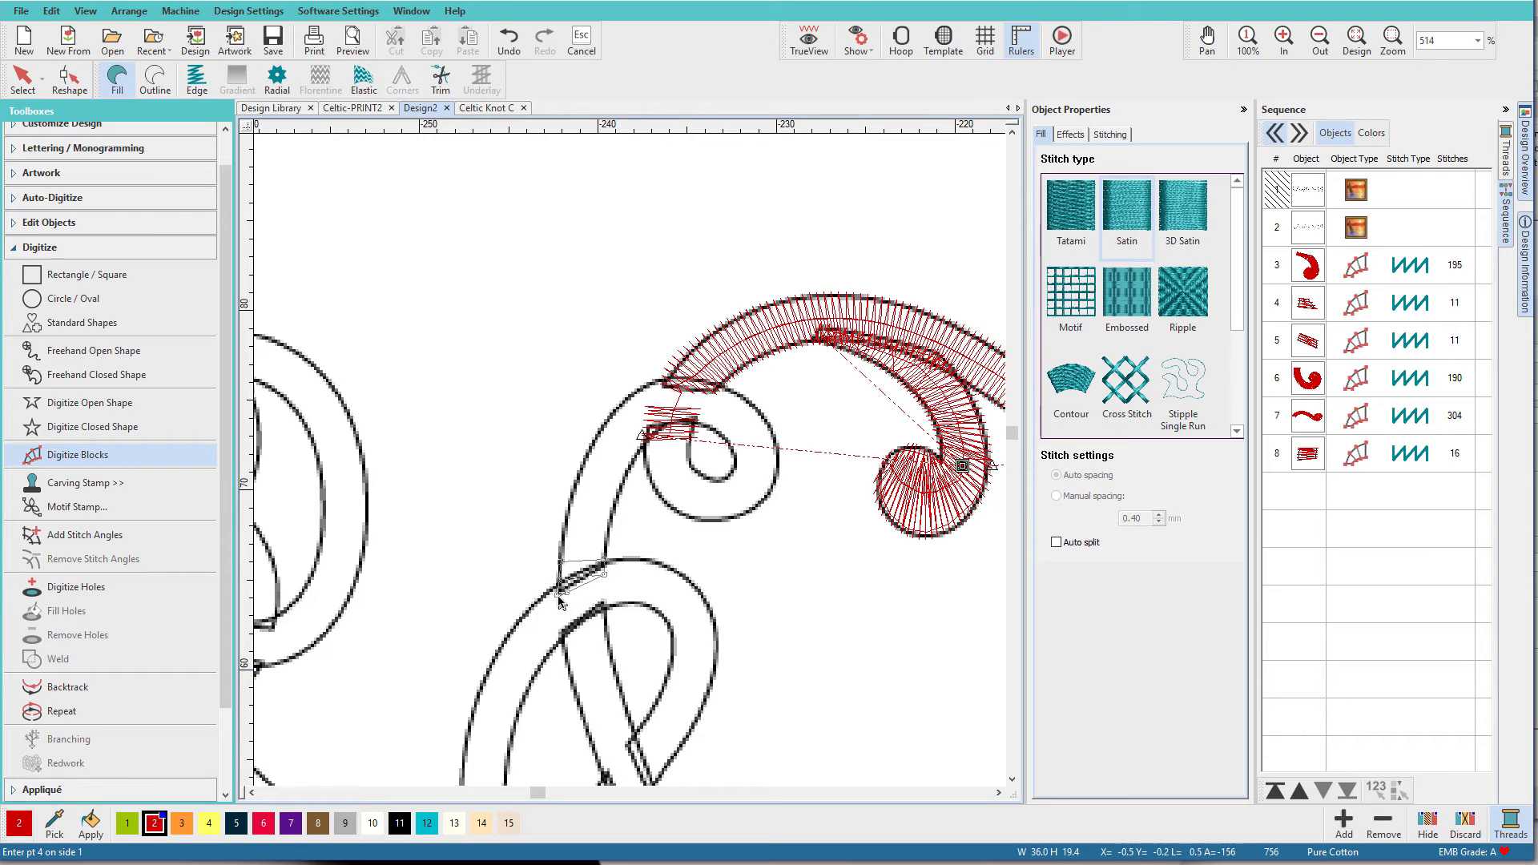
pyautogui.press('Return')
# Digitize the C's upper-left curl and the stem running down to the knot as one curved satin block
pyautogui.click(645, 437)
pyautogui.click(692, 435)
pyautogui.click(653, 483)
pyautogui.rightClick(687, 459)
pyautogui.rightClick(706, 521)
pyautogui.rightClick(707, 482)
pyautogui.rightClick(762, 500)
pyautogui.rightClick(730, 478)
pyautogui.rightClick(773, 436)
pyautogui.rightClick(732, 444)
pyautogui.rightClick(740, 391)
pyautogui.rightClick(650, 429)
pyautogui.rightClick(586, 454)
pyautogui.rightClick(624, 471)
pyautogui.click(557, 565)
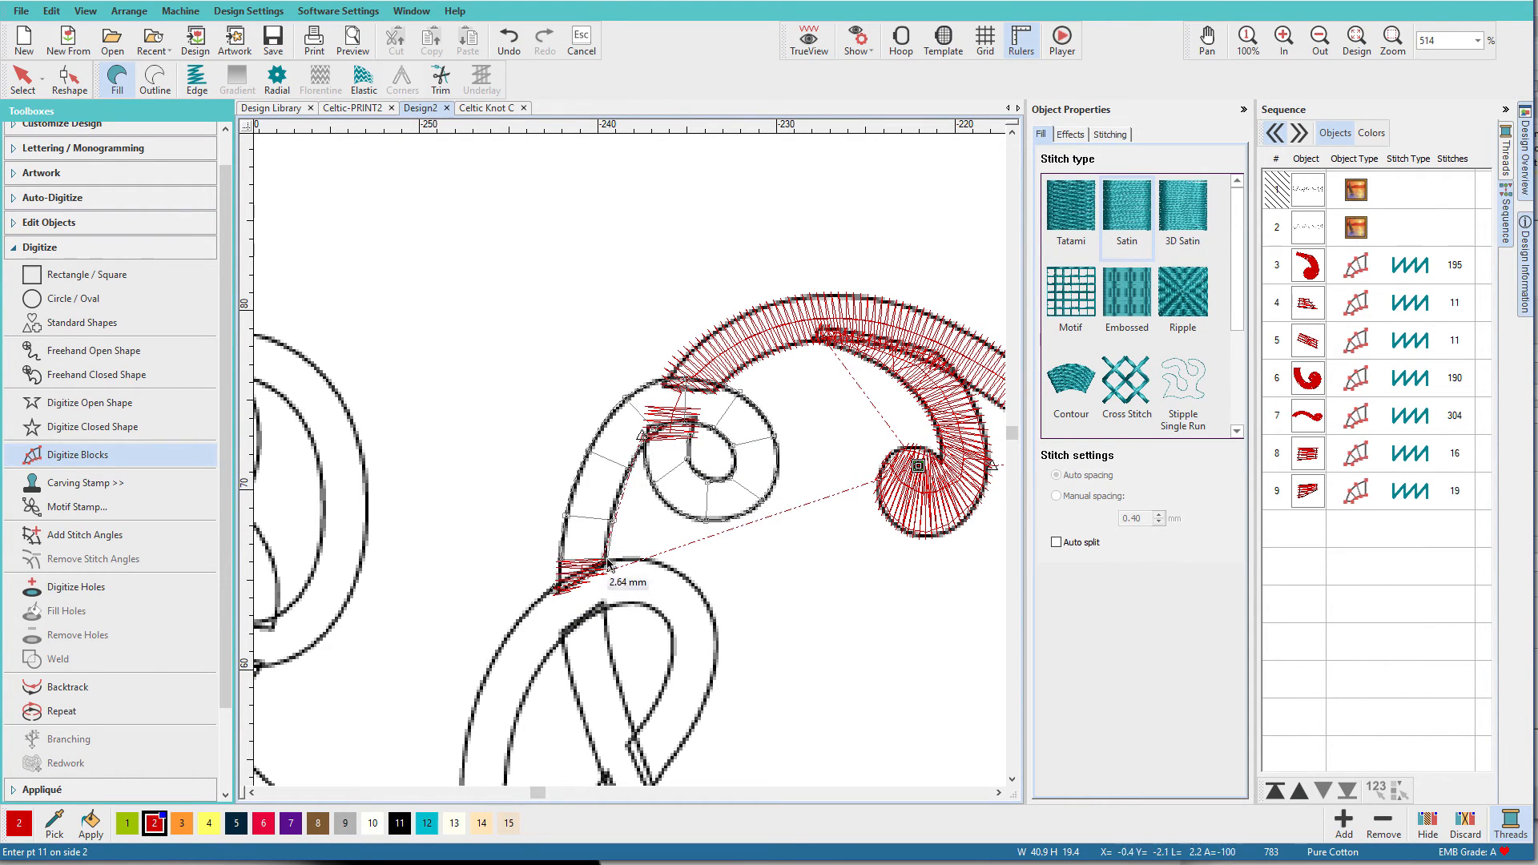
pyautogui.click(608, 559)
pyautogui.press('Return')
# Digitize three small satin blocks at the strand ends inside the C's left knot, one at the top and two at the crossing
pyautogui.moveTo(1012, 433); pyautogui.dragTo(1013, 439)
pyautogui.click(561, 255)
pyautogui.click(602, 227)
pyautogui.click(559, 260)
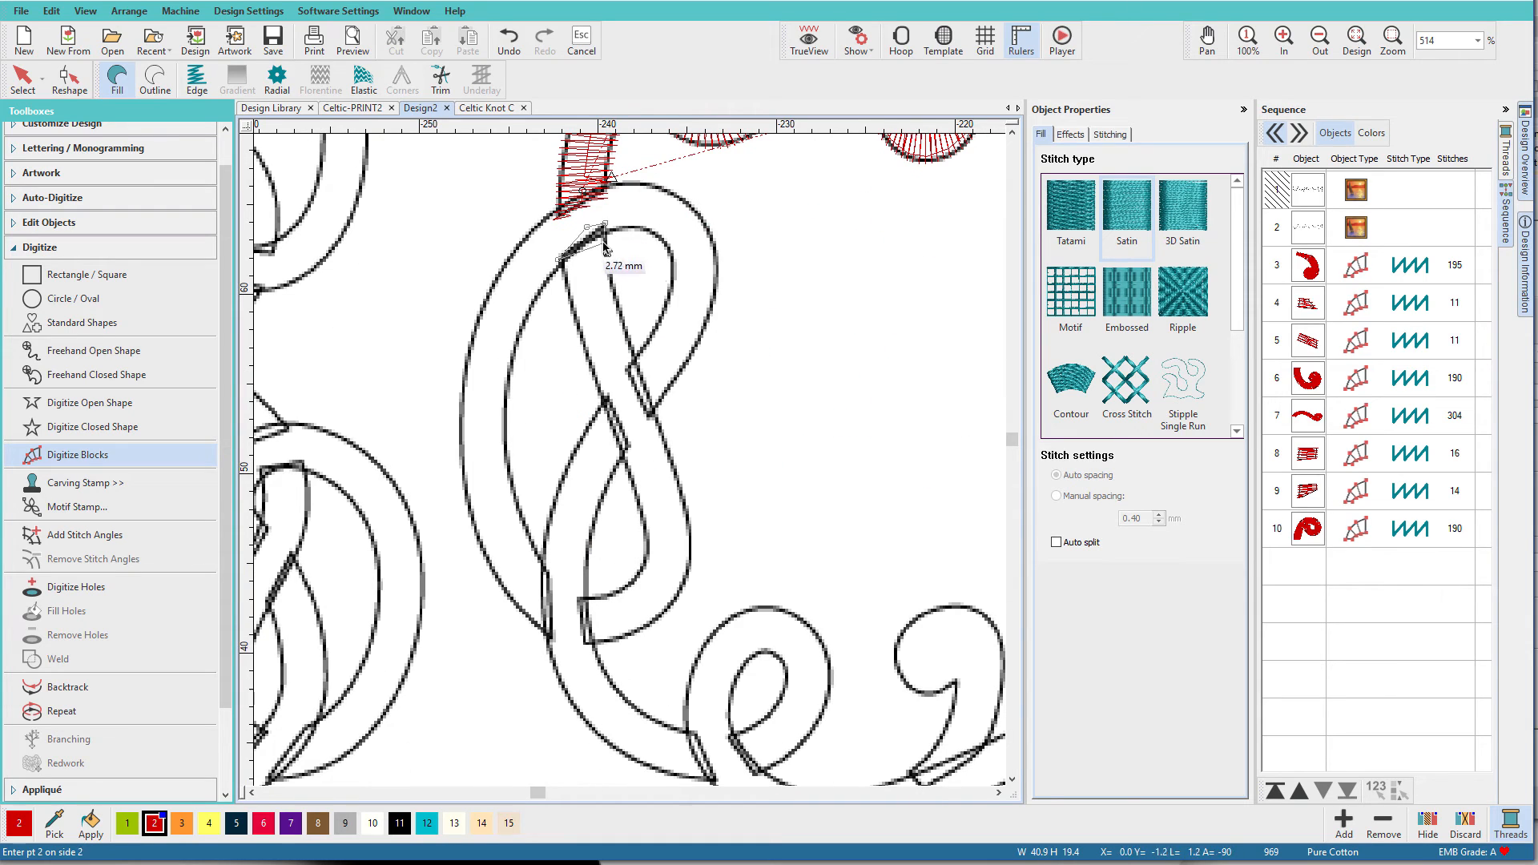
pyautogui.click(607, 234)
pyautogui.press('Return')
pyautogui.click(632, 361)
pyautogui.click(666, 386)
pyautogui.click(623, 369)
pyautogui.click(647, 418)
pyautogui.press('Return')
pyautogui.click(624, 454)
pyautogui.click(587, 428)
pyautogui.click(615, 406)
pyautogui.click(602, 399)
pyautogui.press('Return')
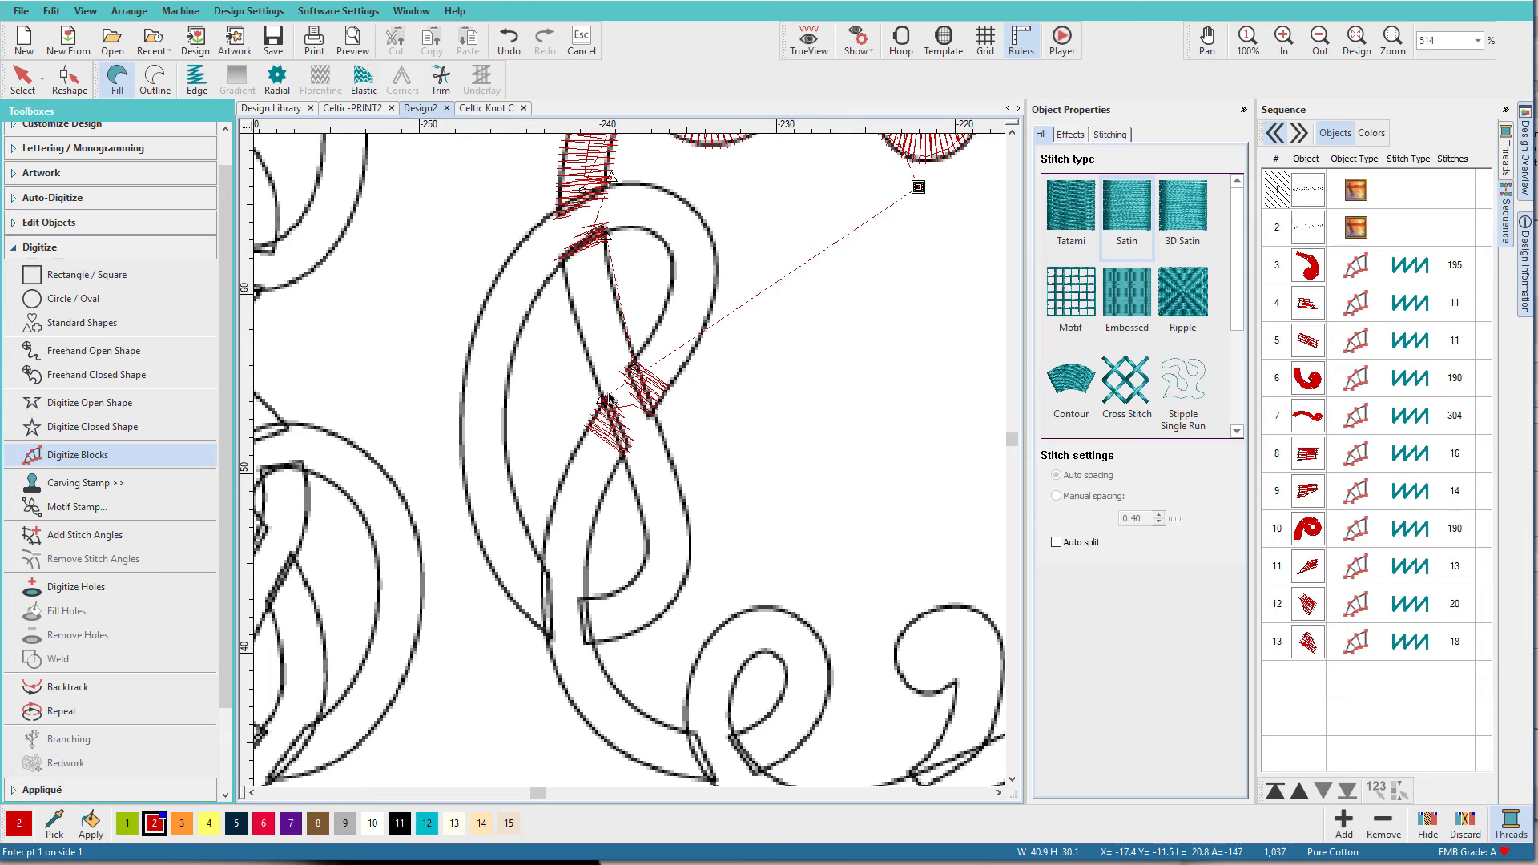
# Digitize the knot's inner strand as a satin block from its top end through the crossing to the hooked lower end
pyautogui.click(559, 258)
pyautogui.click(606, 237)
pyautogui.click(573, 309)
pyautogui.click(616, 299)
pyautogui.click(630, 446)
pyautogui.click(658, 435)
pyautogui.click(646, 521)
pyautogui.click(679, 517)
pyautogui.rightClick(646, 558)
pyautogui.rightClick(684, 576)
pyautogui.rightClick(627, 588)
pyautogui.rightClick(650, 622)
pyautogui.rightClick(603, 640)
pyautogui.click(580, 599)
pyautogui.click(585, 642)
pyautogui.press('Return')
# Digitize a small satin block at the lower end of the left knot's outer strand
pyautogui.click(544, 567)
pyautogui.click(514, 599)
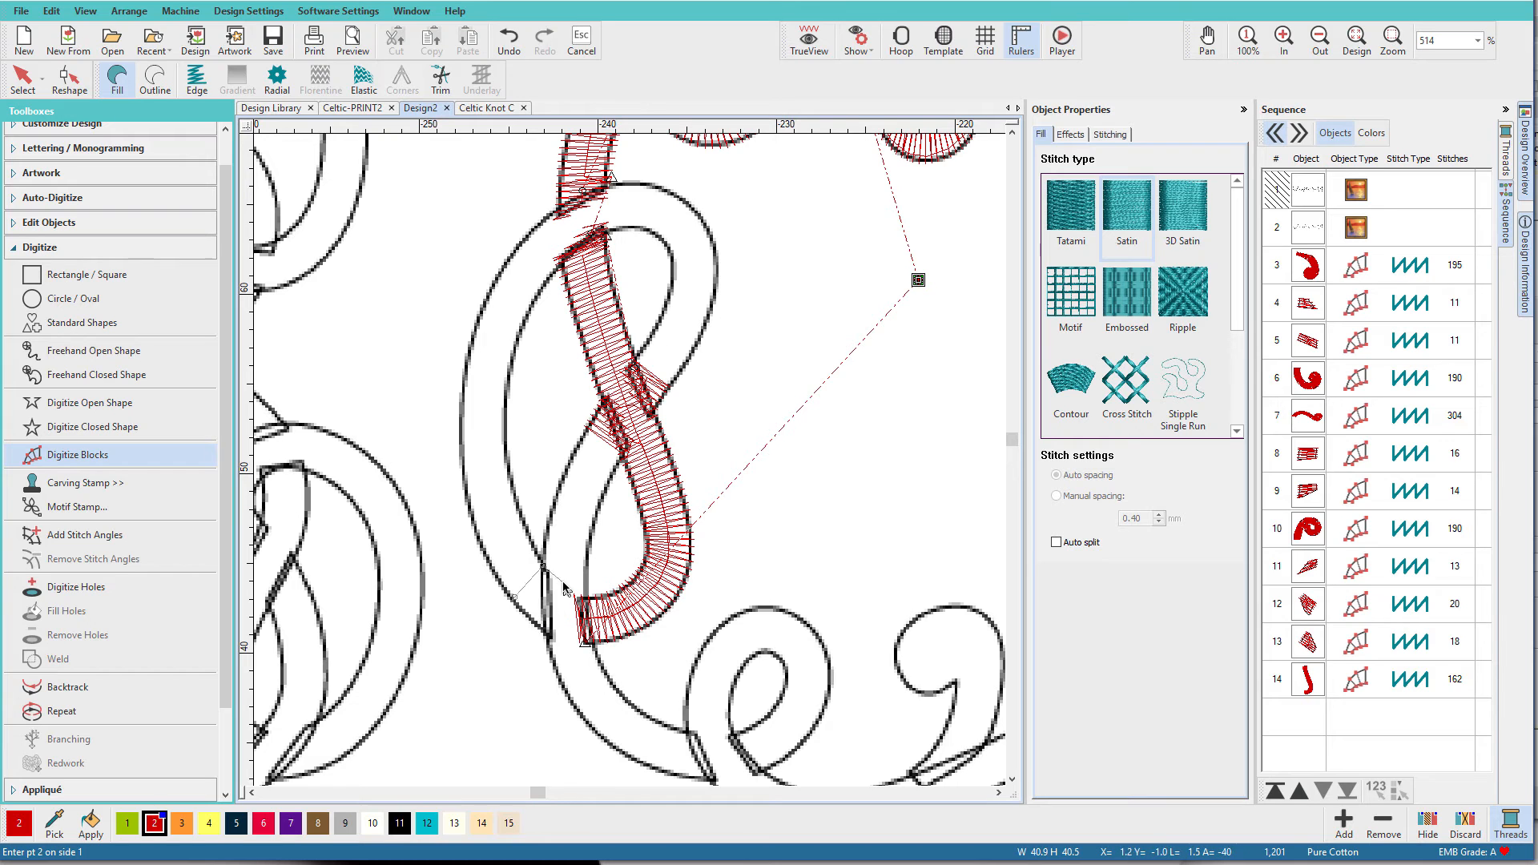
pyautogui.click(550, 638)
pyautogui.press('Return')
# Digitize the left knot's outer strand as a curved satin block from its lower end over the top to the crossing
pyautogui.click(545, 566)
pyautogui.click(512, 598)
pyautogui.rightClick(505, 439)
pyautogui.rightClick(462, 445)
pyautogui.rightClick(519, 329)
pyautogui.rightClick(480, 306)
pyautogui.rightClick(562, 258)
pyautogui.rightClick(540, 222)
pyautogui.rightClick(624, 184)
pyautogui.rightClick(660, 235)
pyautogui.rightClick(695, 210)
pyautogui.rightClick(671, 288)
pyautogui.rightClick(716, 298)
pyautogui.rightClick(644, 345)
pyautogui.rightClick(679, 373)
pyautogui.click(633, 368)
pyautogui.click(661, 390)
pyautogui.press('Return')
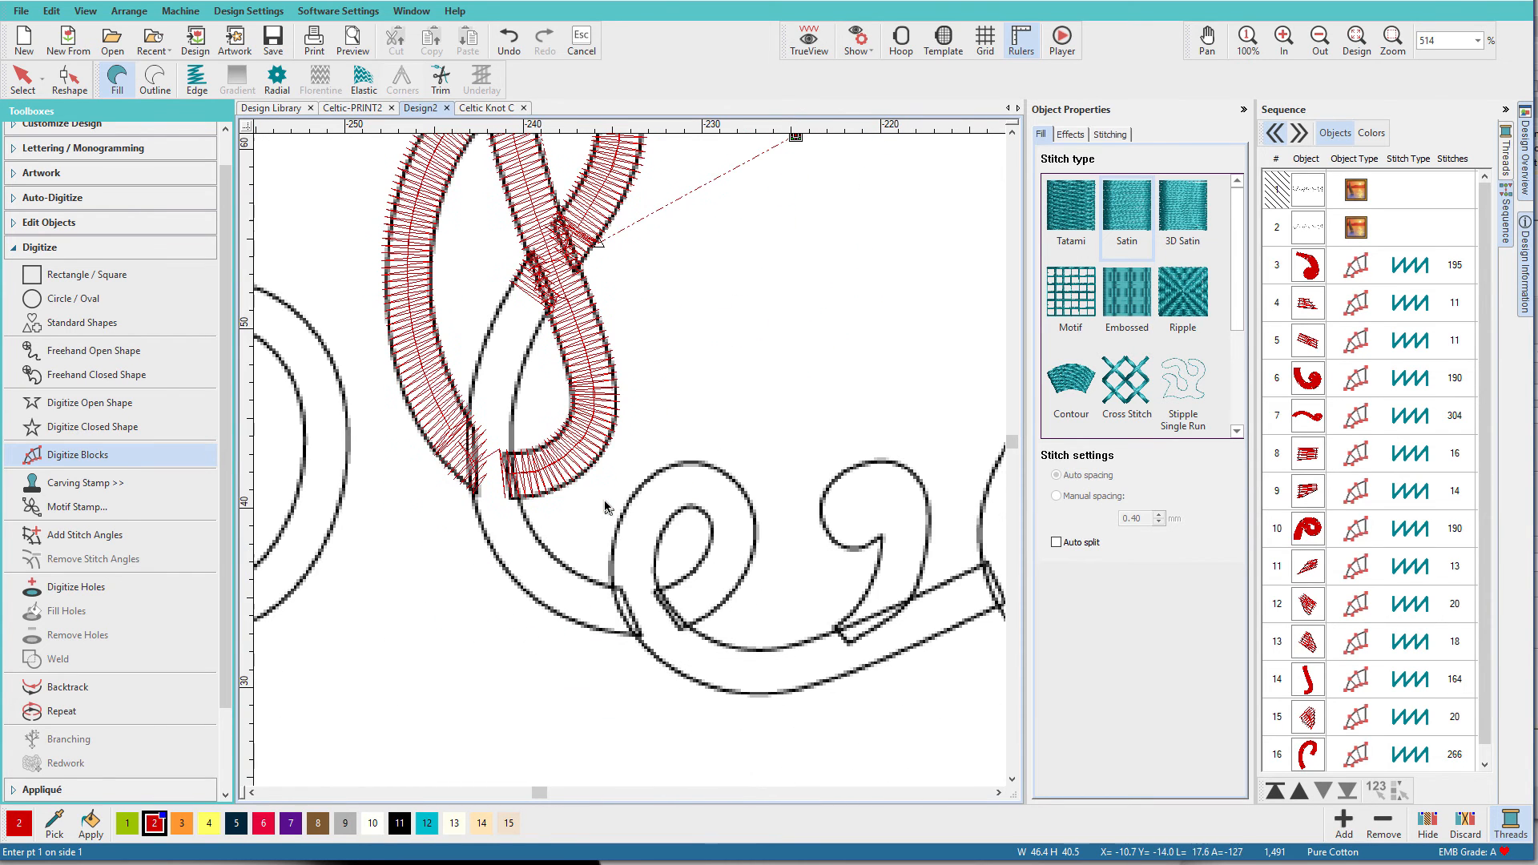
# Digitize small satin blocks at the strand ends beside the C's lower-left loop
pyautogui.click(597, 626)
pyautogui.click(607, 586)
pyautogui.click(638, 635)
pyautogui.click(624, 588)
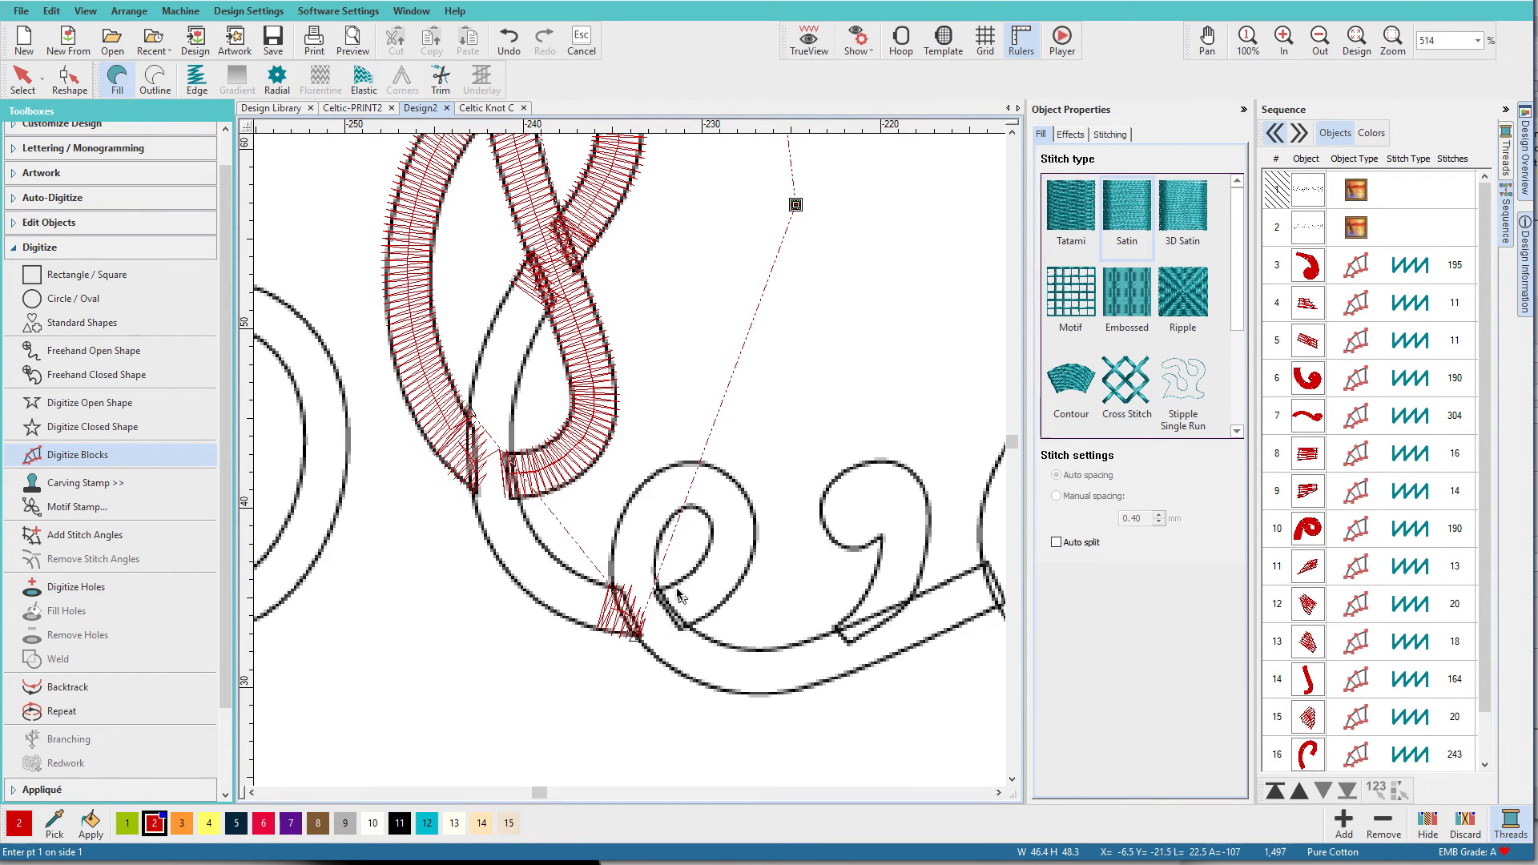
pyautogui.click(678, 626)
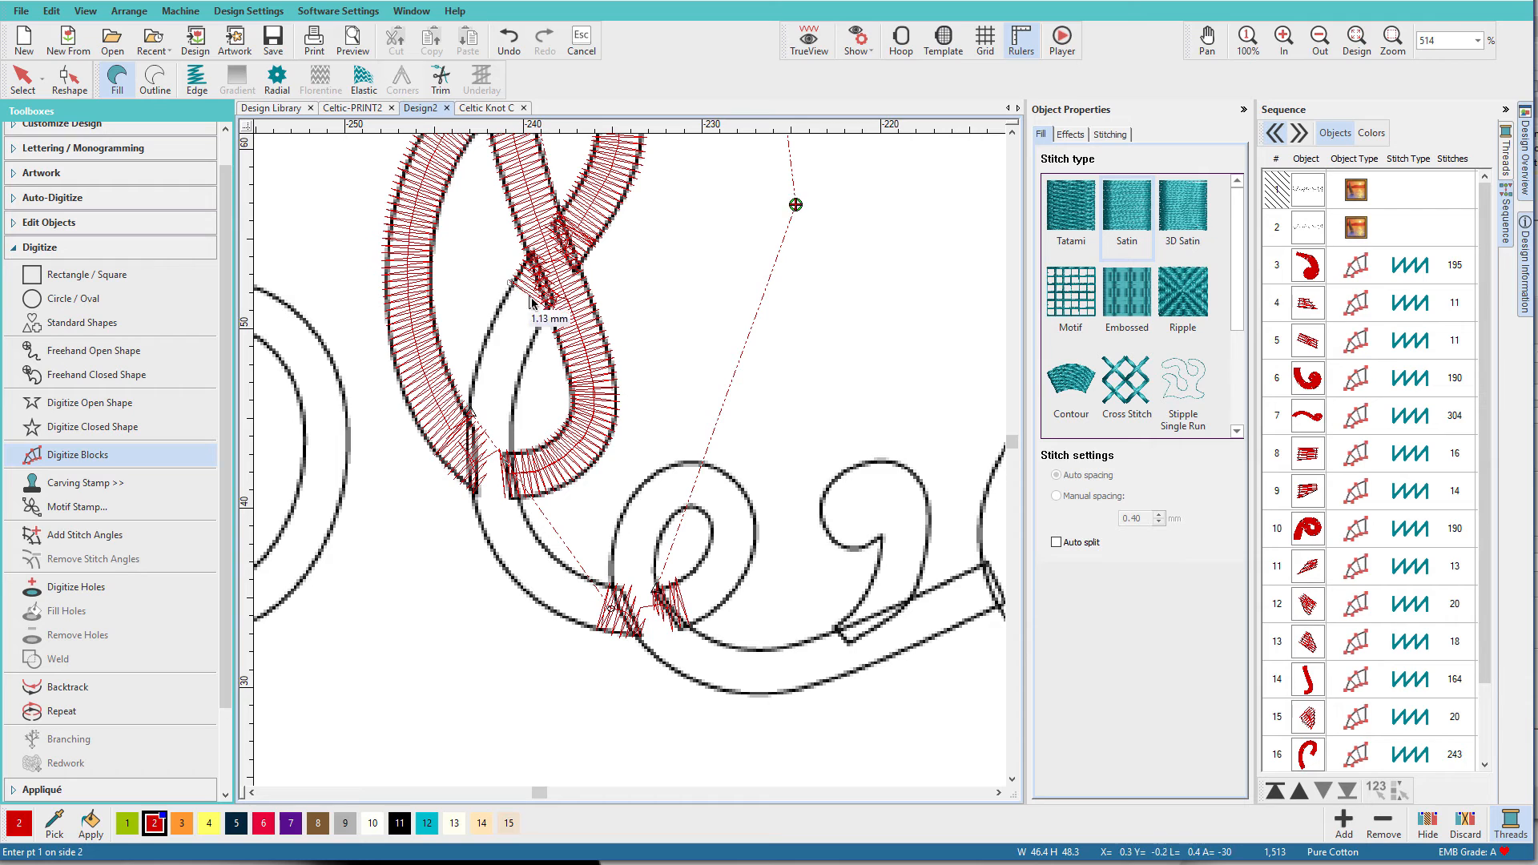
# Digitize the outer strand as a satin block from the left knot's crossing down to the C's lower-left loop
pyautogui.click(513, 463)
pyautogui.click(492, 552)
pyautogui.click(534, 535)
pyautogui.click(601, 628)
pyautogui.click(606, 587)
pyautogui.press('Return')
# Digitize the comma-shaped curl above the C's bottom strand as a satin block from its narrow base to its rounded tip
pyautogui.moveTo(542, 792); pyautogui.dragTo(547, 792)
pyautogui.click(560, 630)
pyautogui.click(570, 645)
pyautogui.rightClick(592, 589)
pyautogui.rightClick(634, 608)
pyautogui.rightClick(606, 554)
pyautogui.rightClick(652, 545)
pyautogui.click(604, 537)
pyautogui.rightClick(642, 475)
pyautogui.click(563, 542)
pyautogui.click(546, 510)
pyautogui.press('Return')
# Digitize two small satin blocks where the strands cross beside the C's lower-right loop
pyautogui.click(745, 548)
pyautogui.click(755, 589)
pyautogui.click(765, 541)
pyautogui.click(780, 581)
pyautogui.press('Return')
pyautogui.click(709, 562)
pyautogui.click(728, 603)
pyautogui.click(695, 568)
pyautogui.click(715, 610)
pyautogui.press('Return')
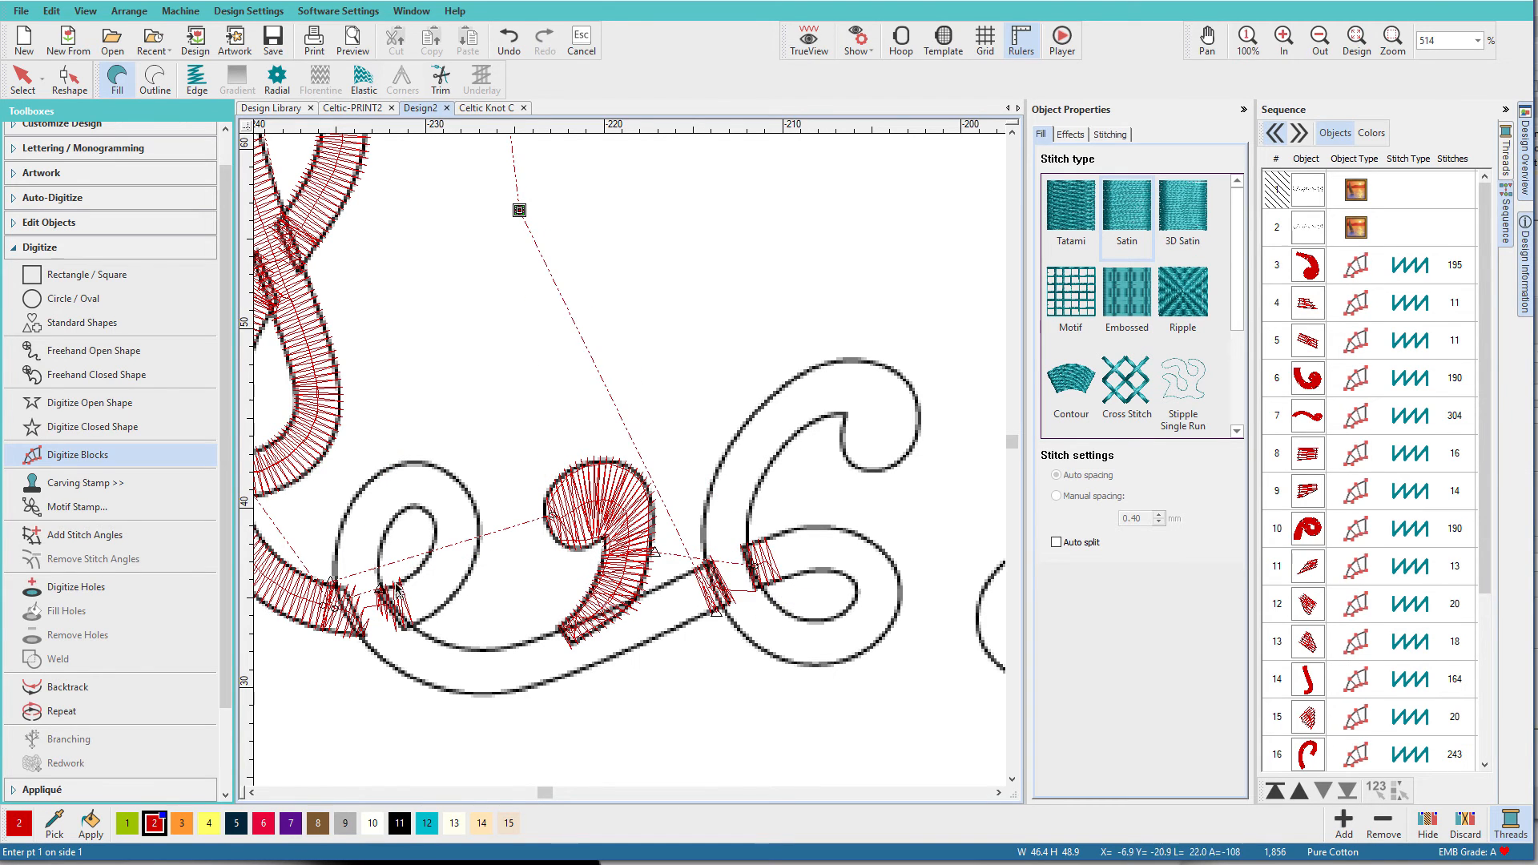
# Digitize a satin block around the C's lower-left loop and along the bottom strand to the lower-right crossing
pyautogui.rightClick(480, 523)
pyautogui.rightClick(424, 506)
pyautogui.rightClick(444, 469)
pyautogui.rightClick(405, 508)
pyautogui.rightClick(385, 471)
pyautogui.rightClick(382, 541)
pyautogui.rightClick(340, 528)
pyautogui.rightClick(379, 584)
pyautogui.rightClick(384, 661)
pyautogui.rightClick(482, 649)
pyautogui.rightClick(482, 694)
pyautogui.rightClick(567, 629)
pyautogui.rightClick(587, 667)
pyautogui.click(693, 570)
pyautogui.click(710, 611)
pyautogui.press('Return')
# Digitize a satin block around the C's lower-right loop, through the crossing and up to the end of the curl above it
pyautogui.click(761, 539)
pyautogui.click(778, 573)
pyautogui.rightClick(824, 527)
pyautogui.rightClick(822, 569)
pyautogui.rightClick(885, 552)
pyautogui.rightClick(852, 576)
pyautogui.rightClick(900, 597)
pyautogui.rightClick(858, 594)
pyautogui.rightClick(843, 616)
pyautogui.rightClick(810, 664)
pyautogui.rightClick(812, 619)
pyautogui.rightClick(720, 601)
pyautogui.rightClick(757, 590)
pyautogui.rightClick(710, 488)
pyautogui.rightClick(750, 501)
pyautogui.rightClick(770, 399)
pyautogui.rightClick(883, 365)
pyautogui.click(846, 414)
pyautogui.rightClick(917, 404)
pyautogui.rightClick(842, 433)
pyautogui.rightClick(904, 454)
pyautogui.rightClick(843, 446)
pyautogui.click(848, 459)
pyautogui.press('Return')
# Show the whole letter C in TrueView and select all its satin blocks, objects 3 to 24 in the sequence
pyautogui.scroll(-2, 856, 476)
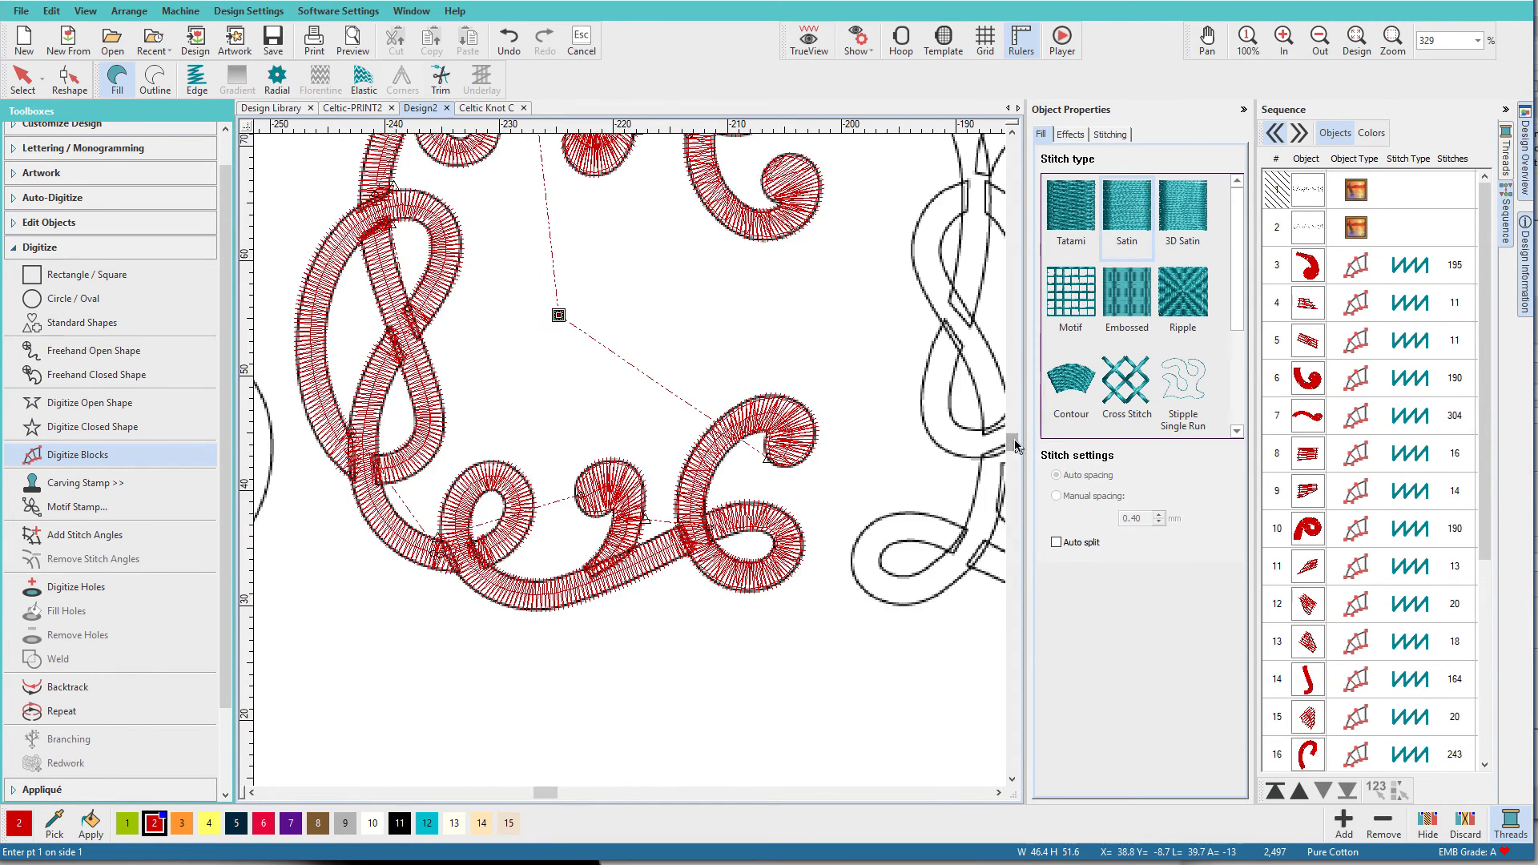
pyautogui.press('t')
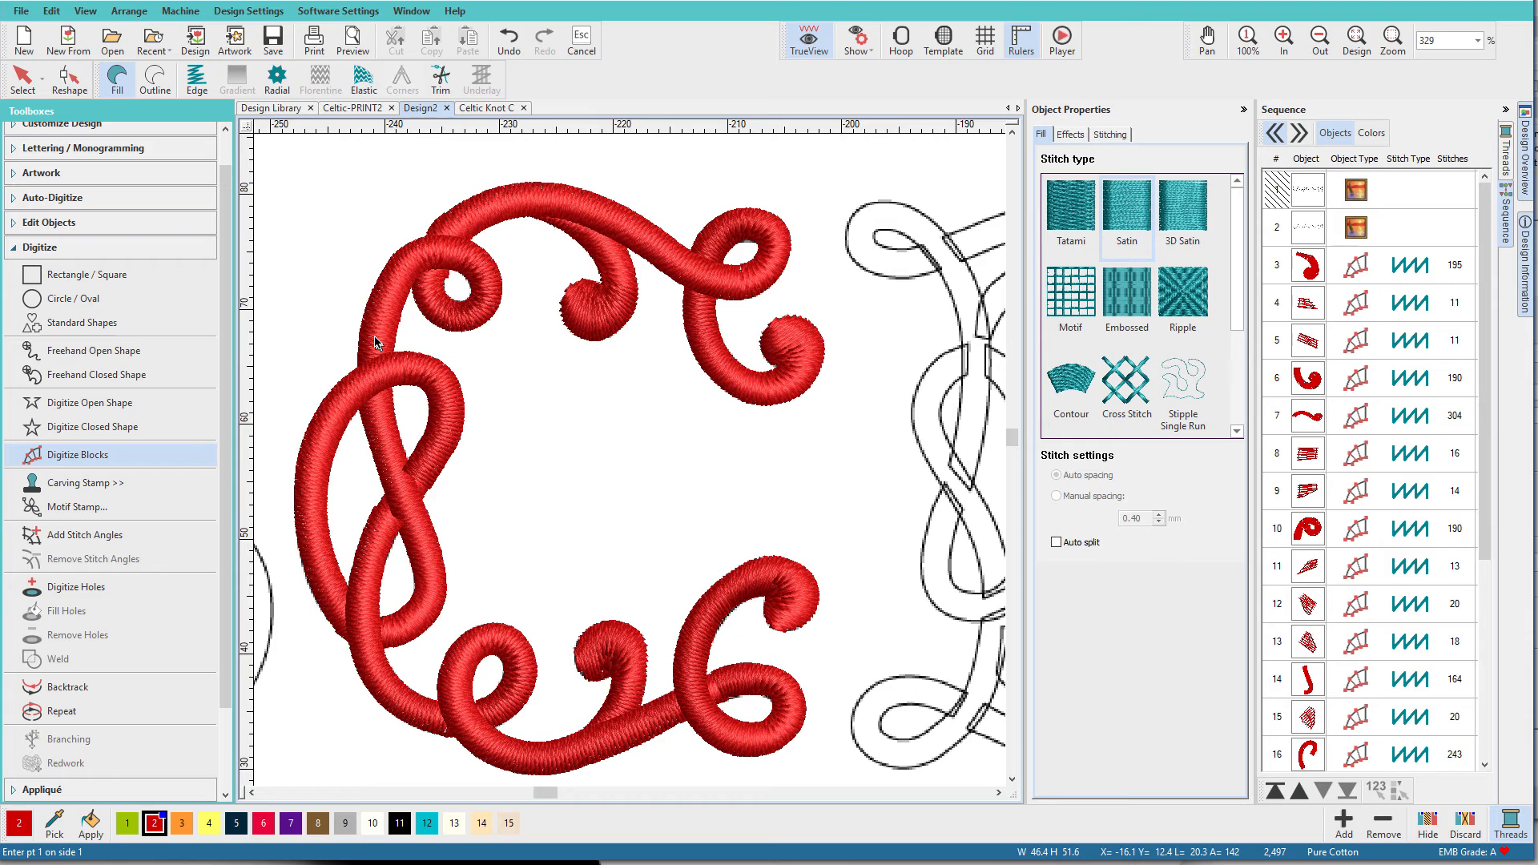
pyautogui.click(1311, 267)
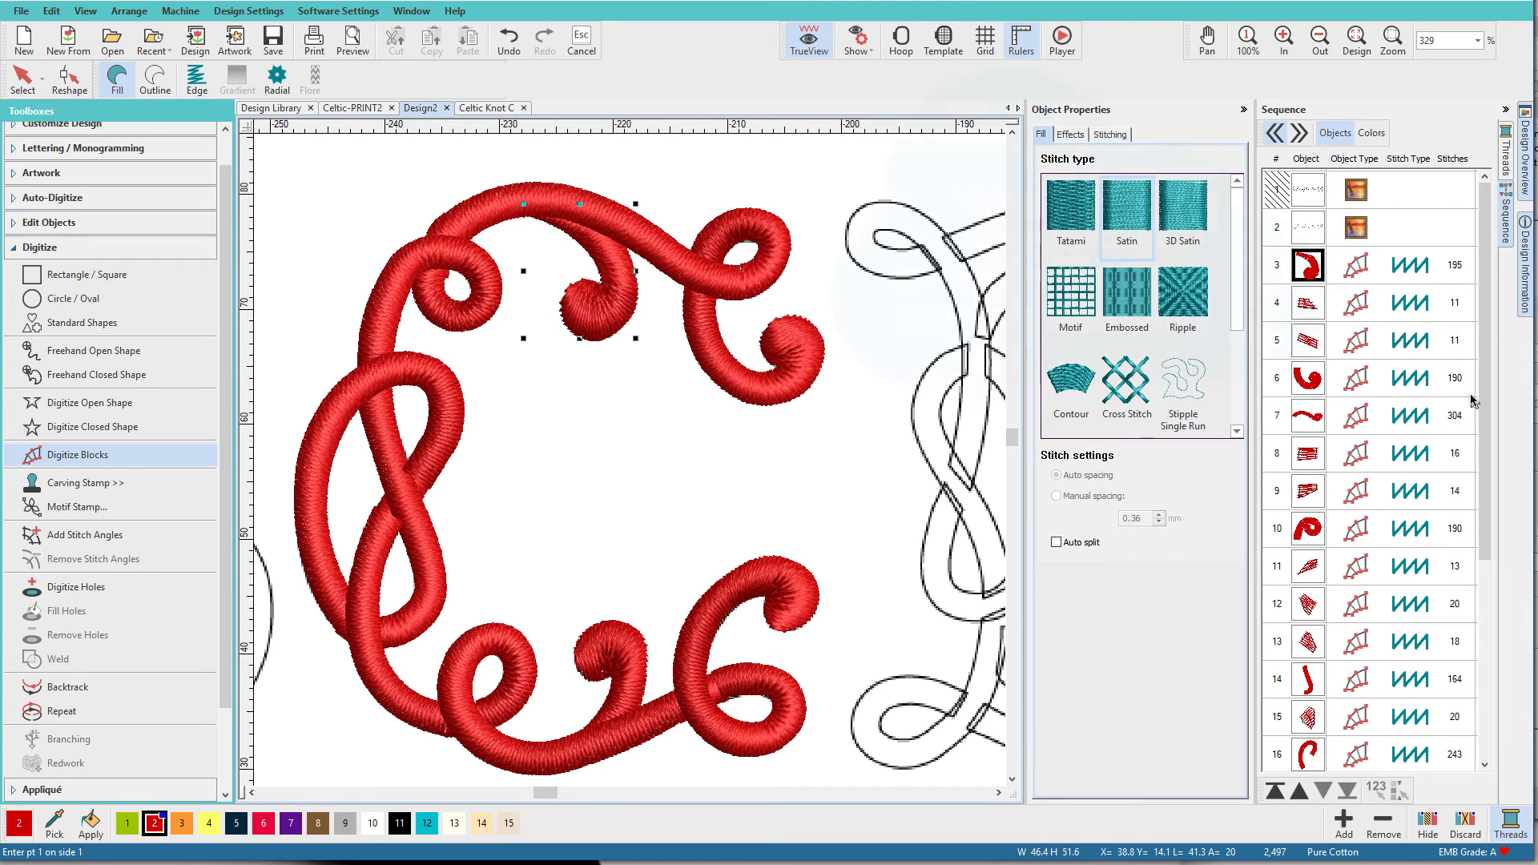
pyautogui.scroll(-3, 1361, 704)
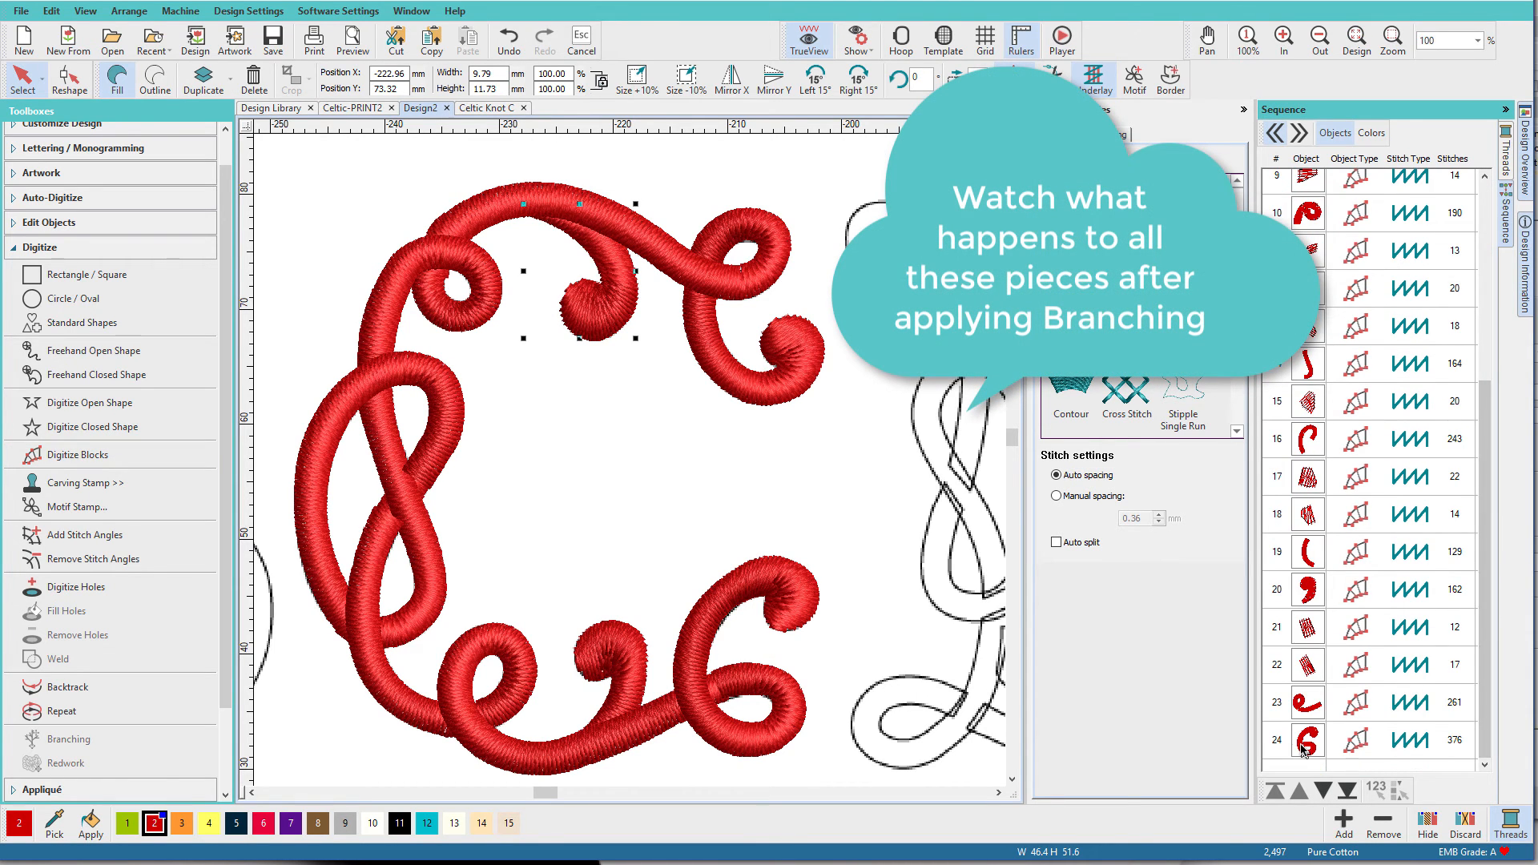
pyautogui.hotkey('ctrl', 'a')
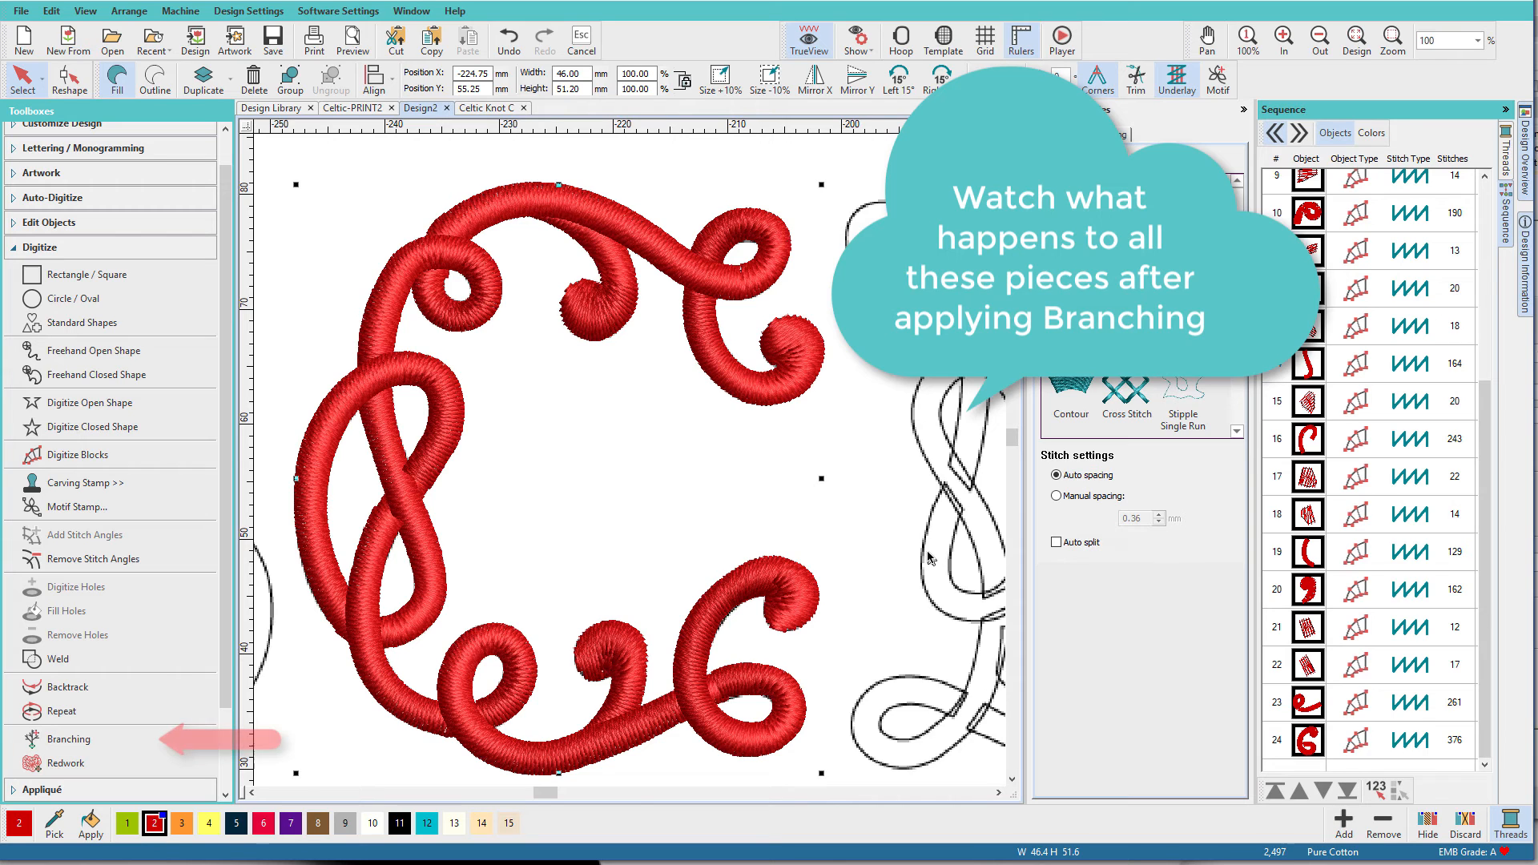
# Apply Branching to the selected blocks, with the entry point on the C's left edge and the exit point at the lower-right curl
pyautogui.click(44, 740)
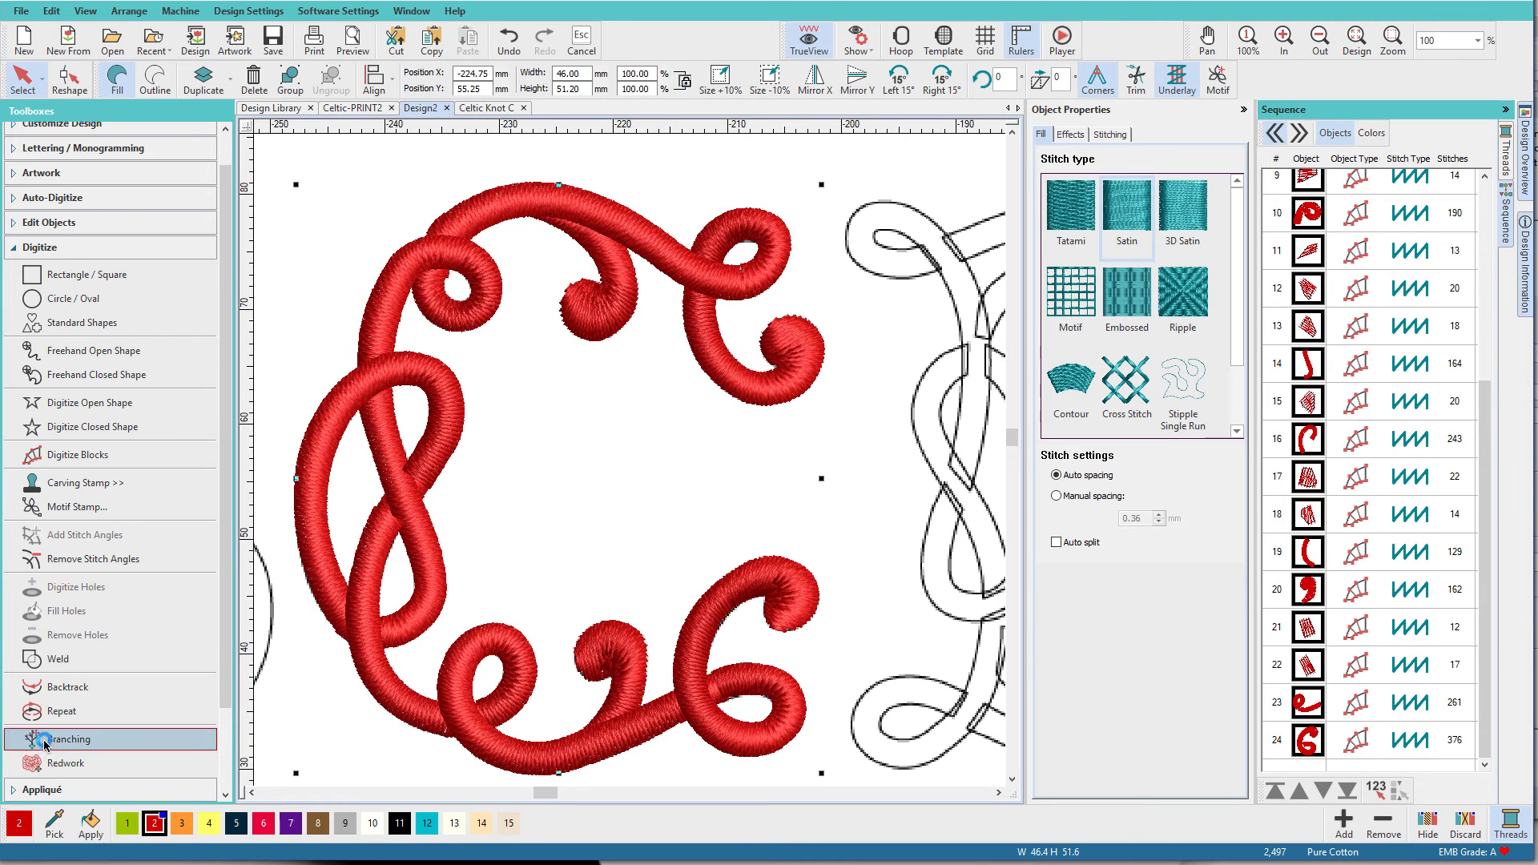
pyautogui.click(311, 519)
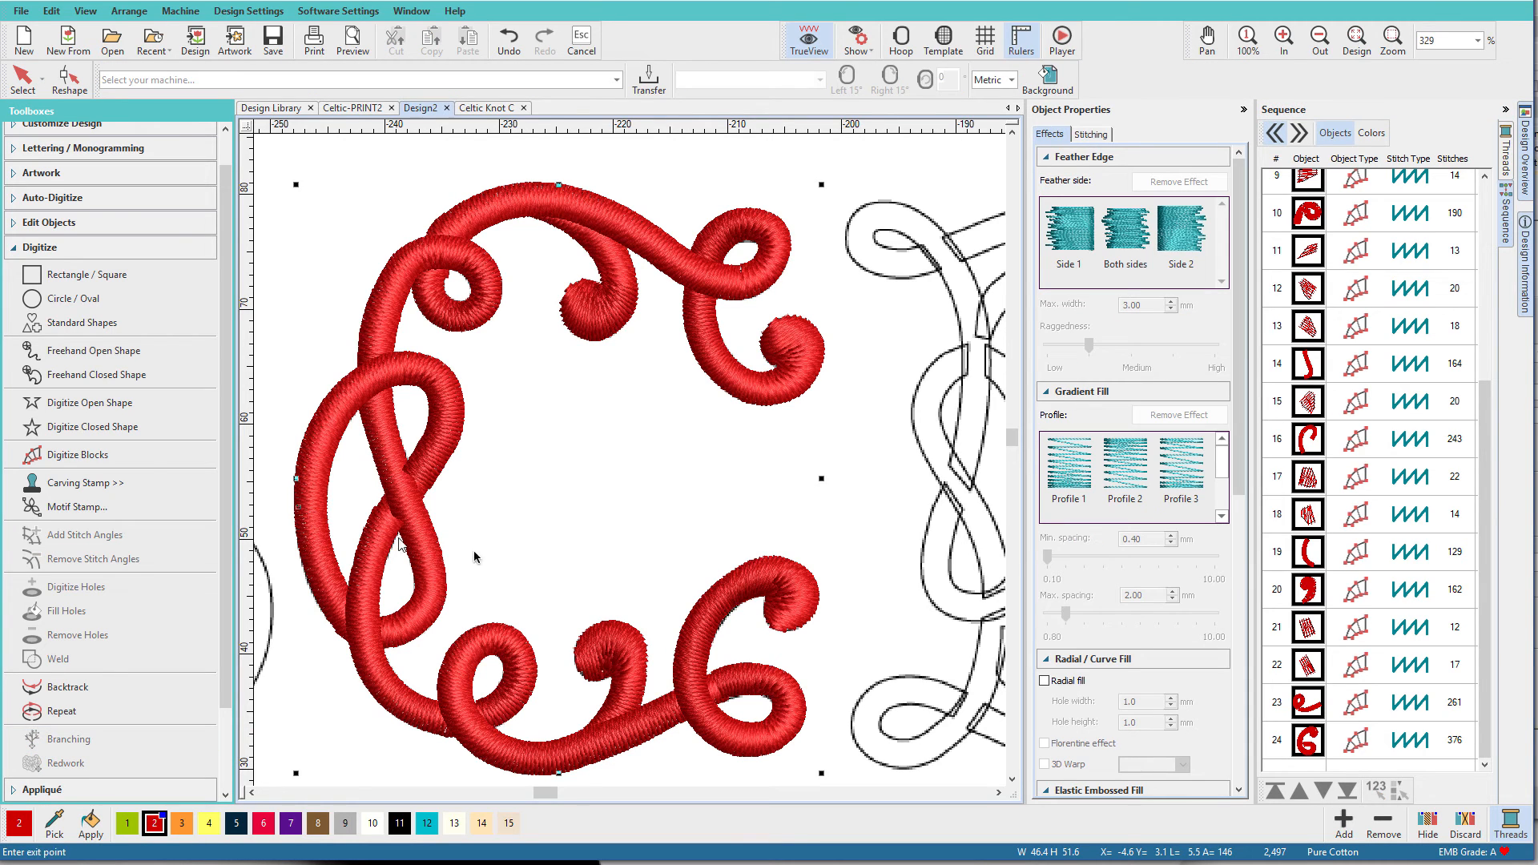
pyautogui.click(823, 602)
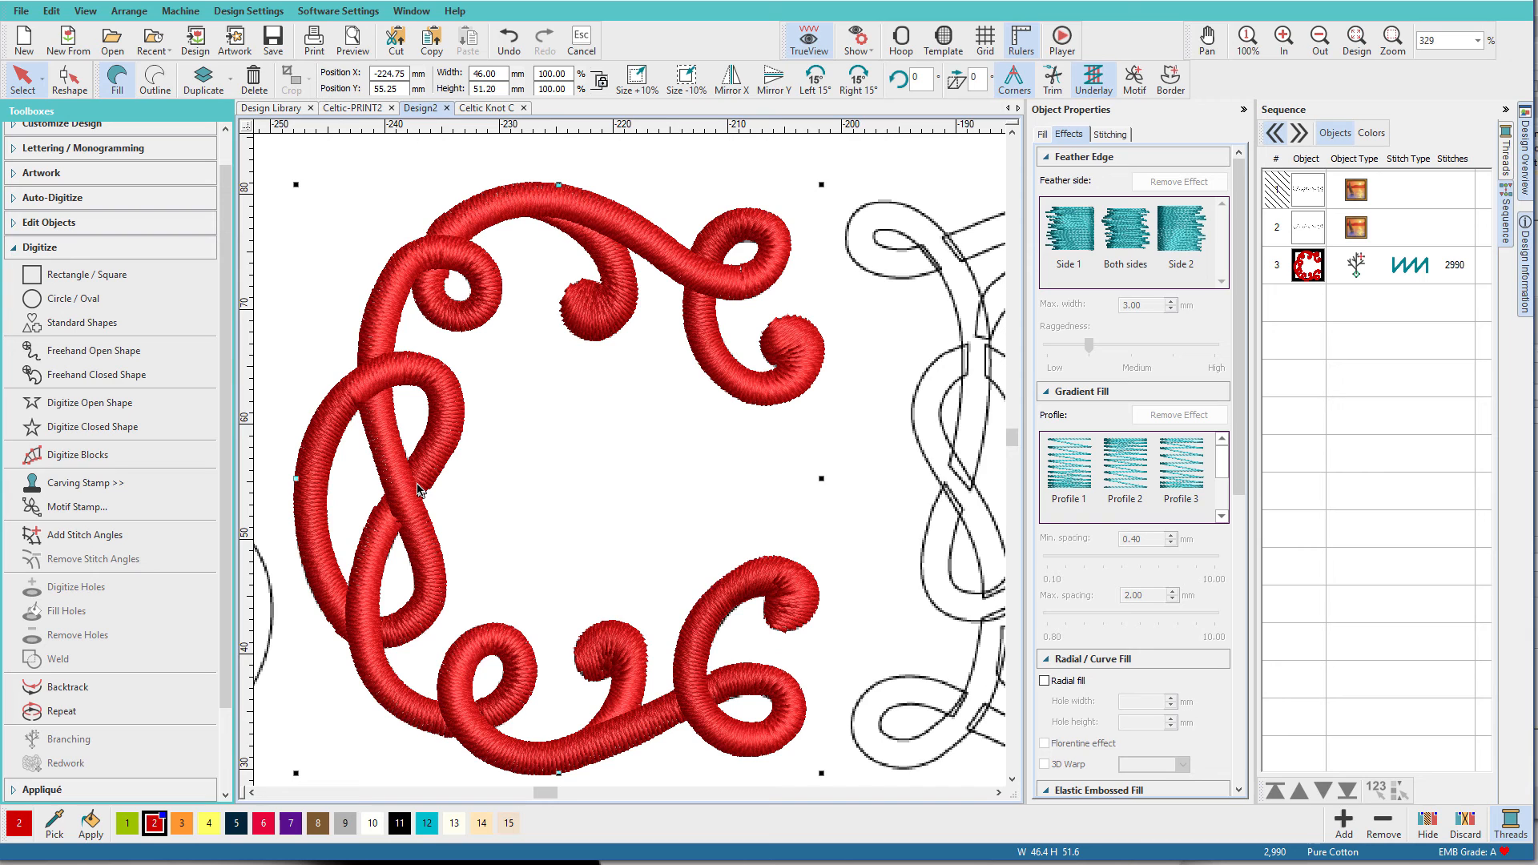
# Inspect the branched C's reshape nodes and stitch angles in stitch view and in TrueView
pyautogui.press('t')
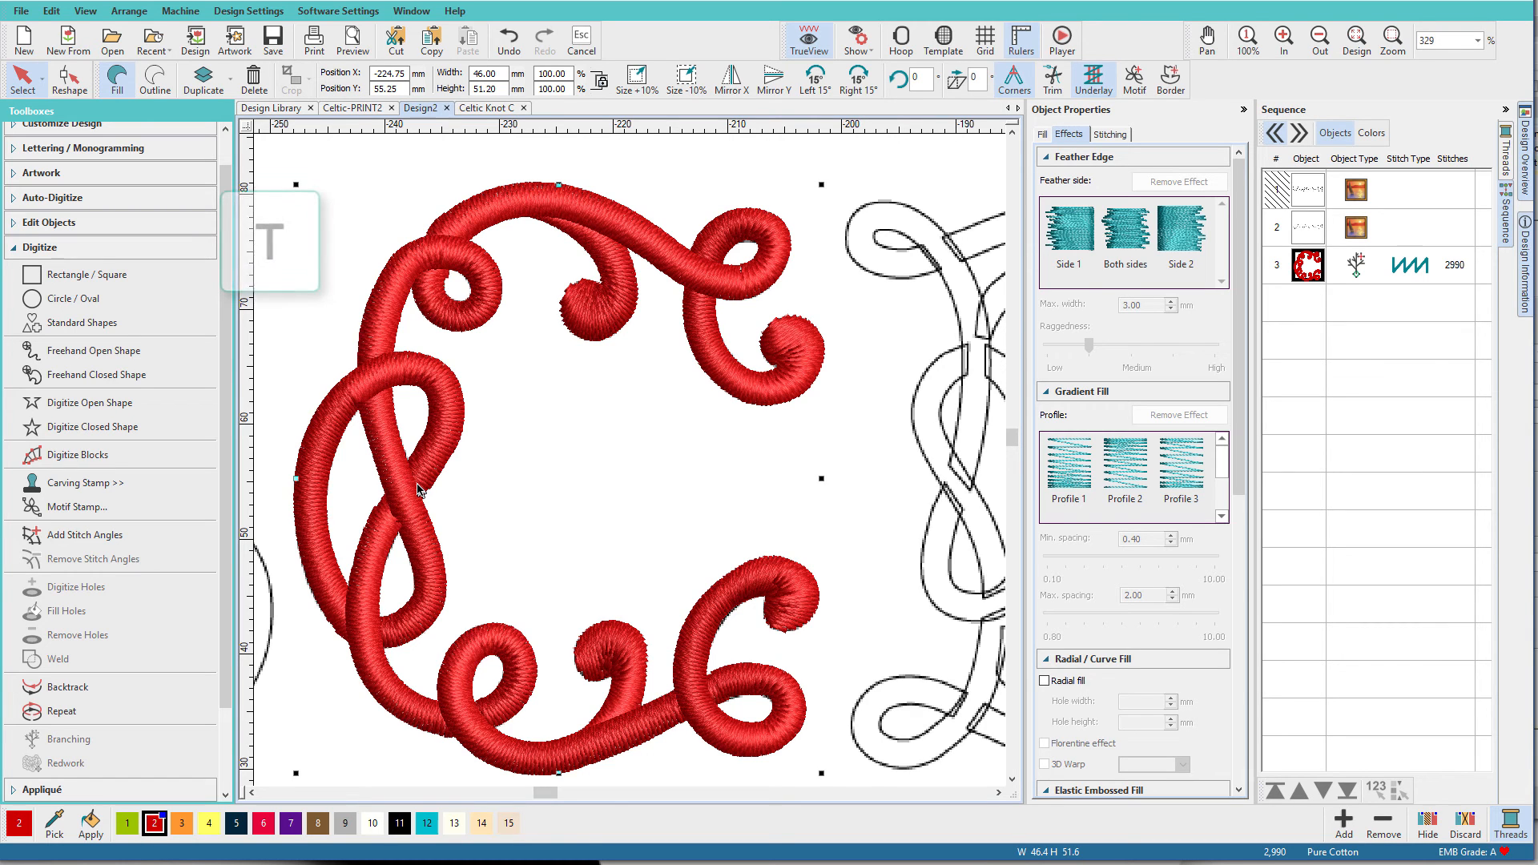
pyautogui.press('h')
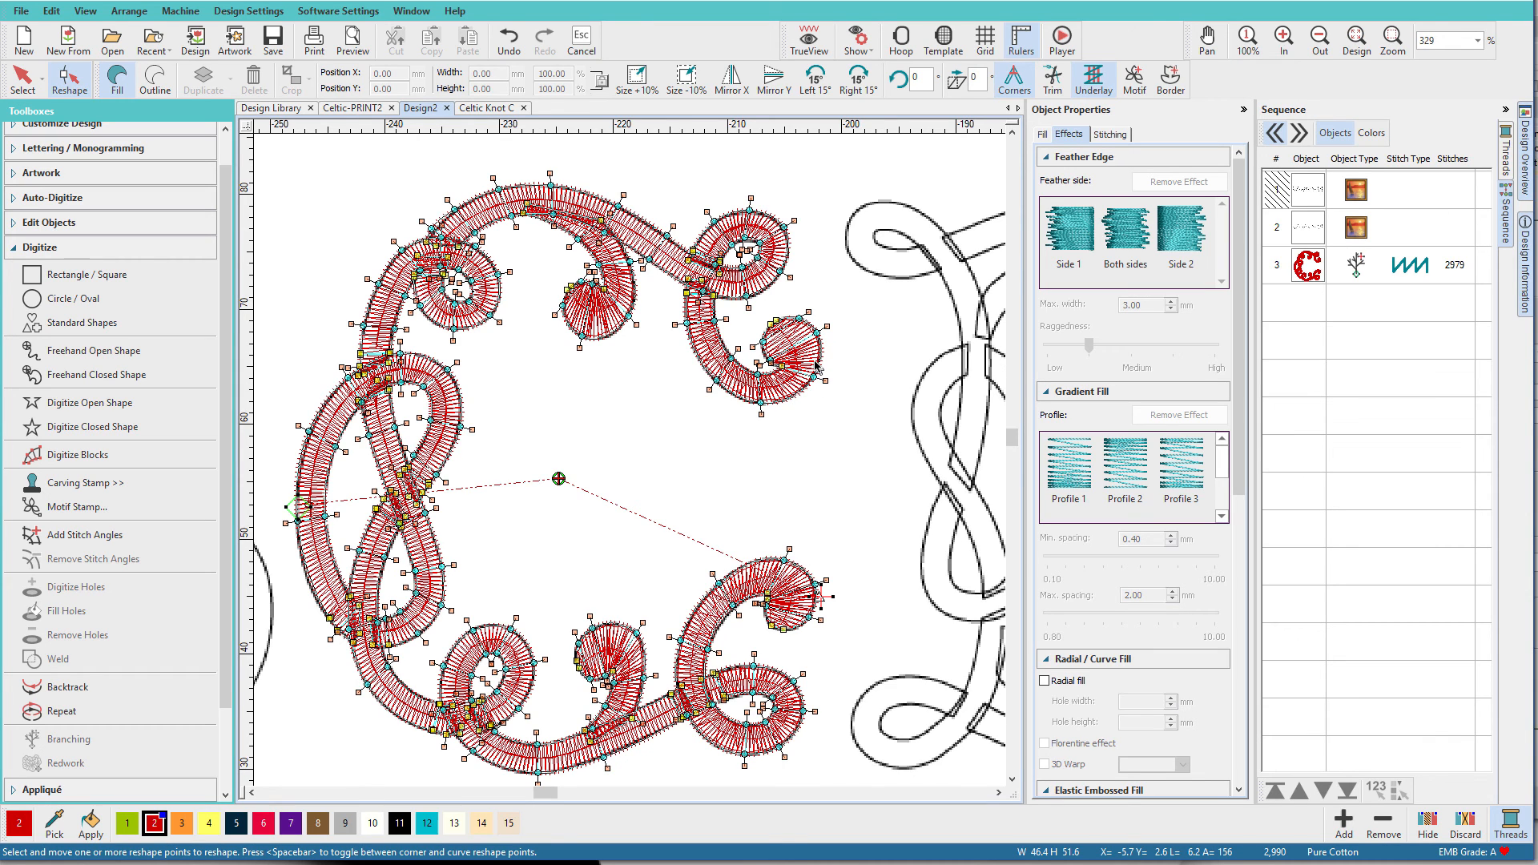
pyautogui.press('t')
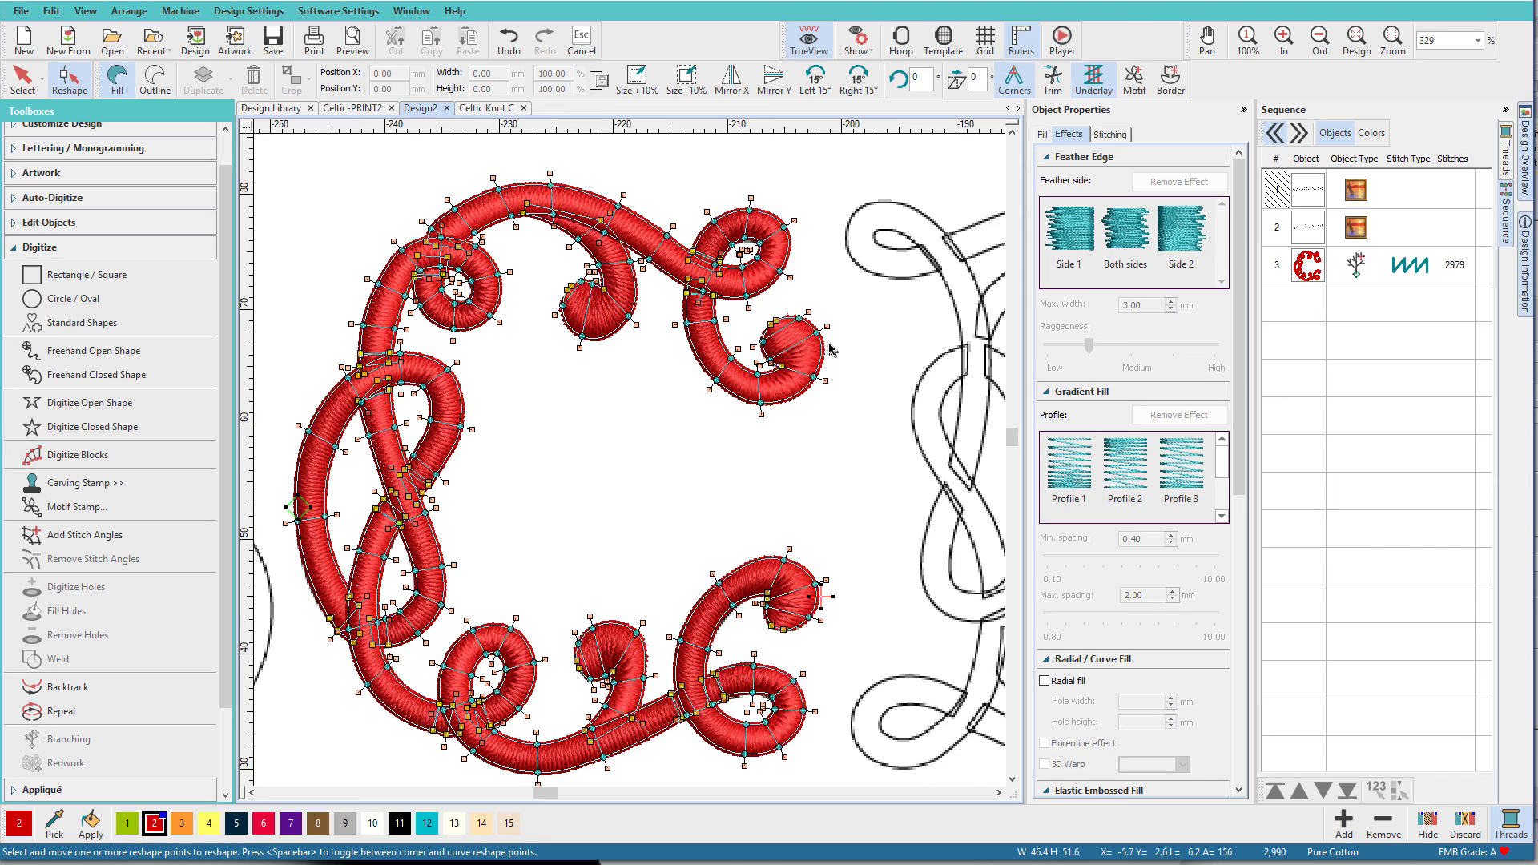
# Switch to the Celtic-PRINT2 design and show the entire alphabet
pyautogui.click(368, 110)
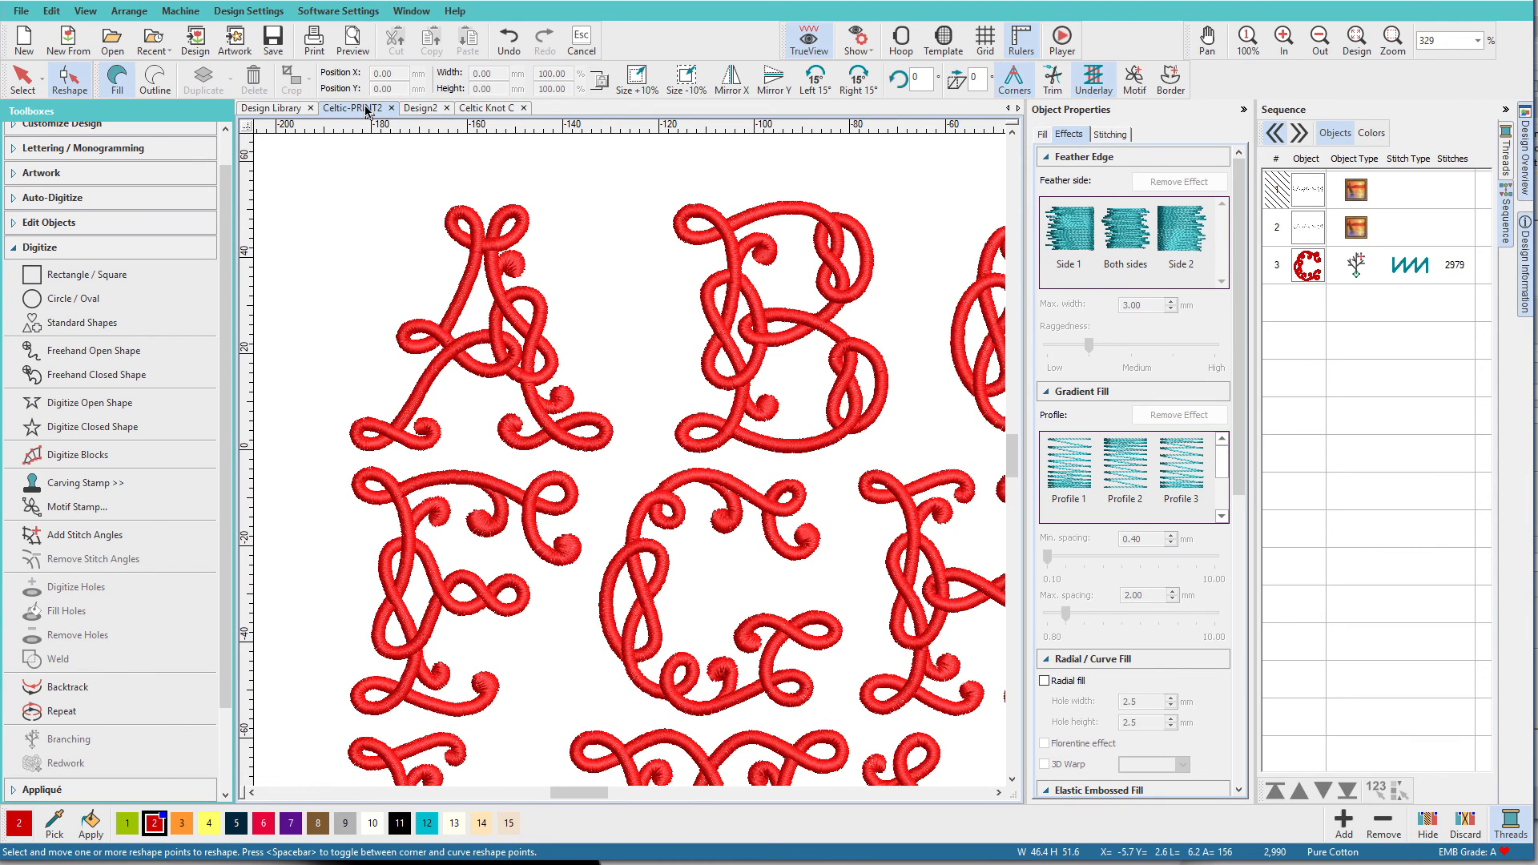
pyautogui.press('0')
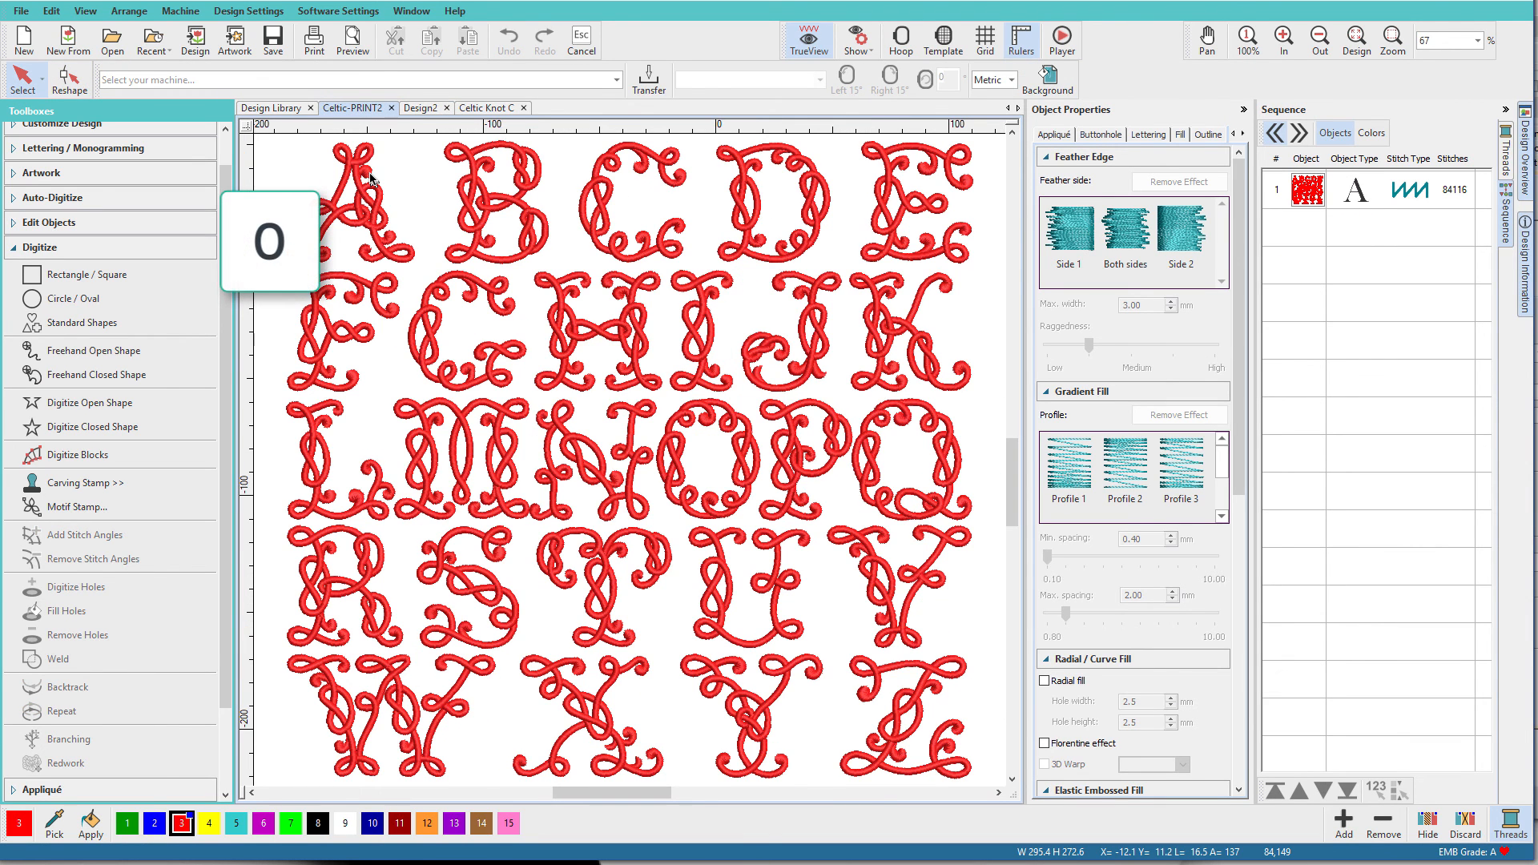